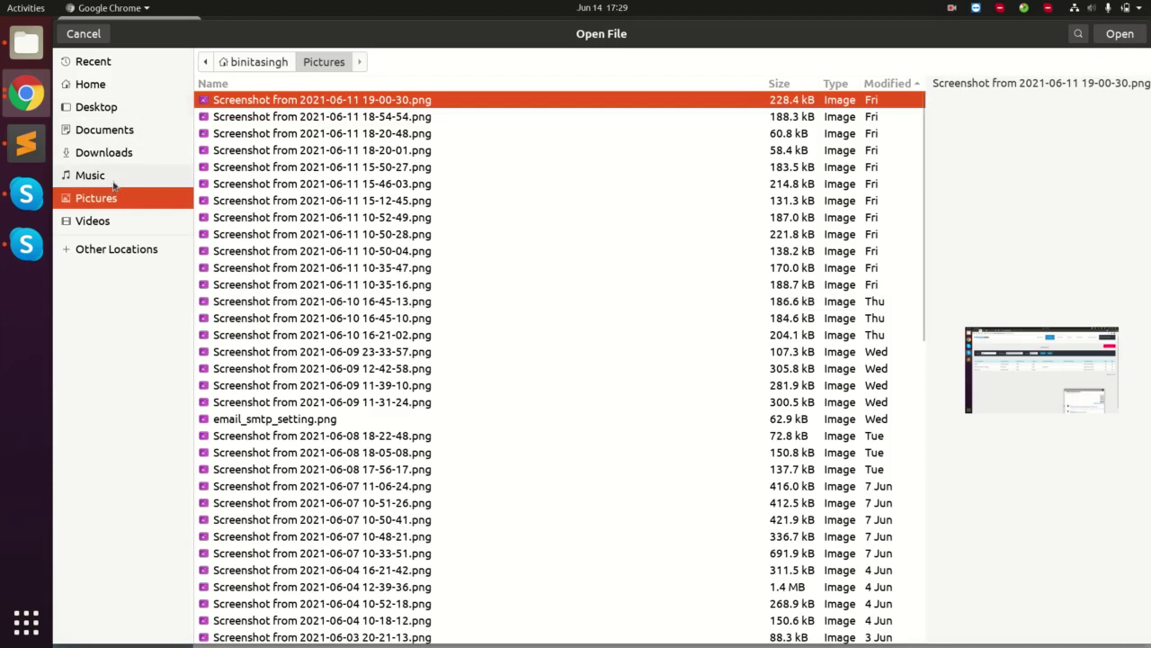
Step: Choose the Google Calendar sync package zip as the module file and upload it to the Module Loader
left_click(267, 117)
double_click(267, 117)
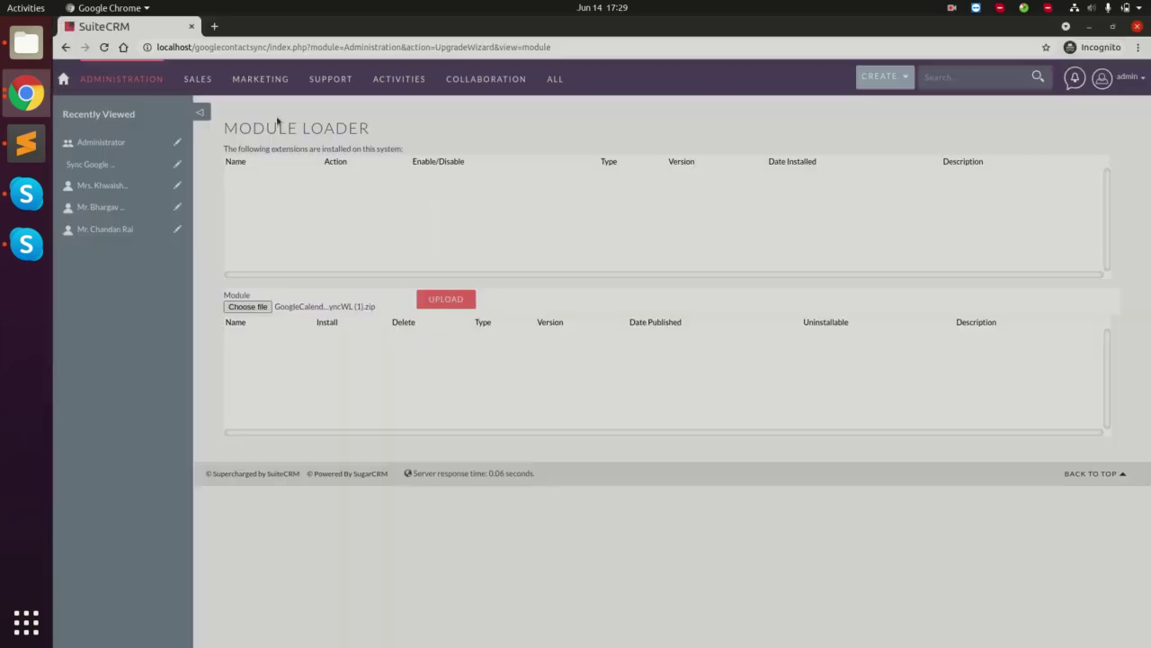
left_click(445, 298)
left_click(414, 342)
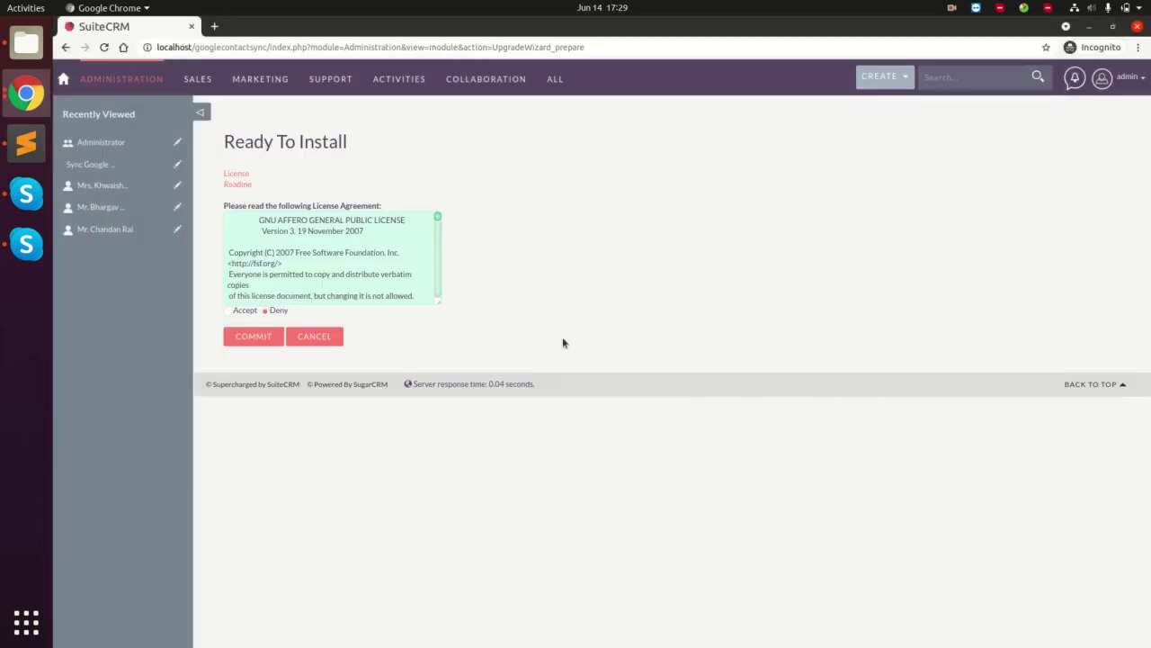
Step: Accept the license agreement, commit the module installation and return to the Module Loader
left_click(229, 311)
left_click(244, 335)
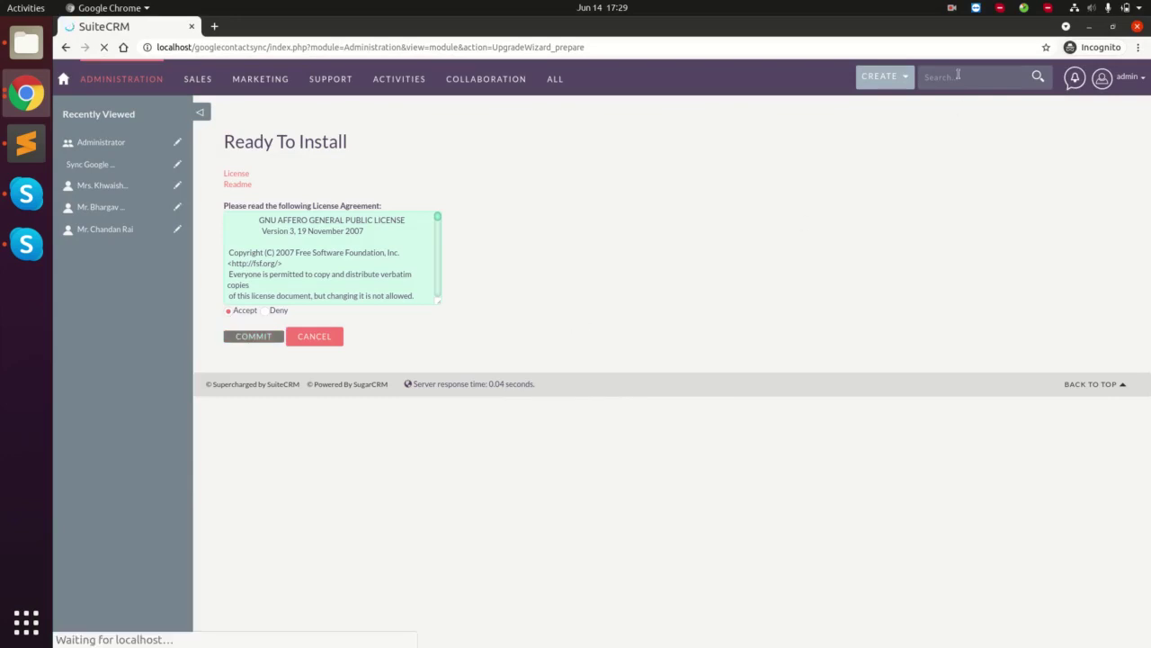
left_click(950, 12)
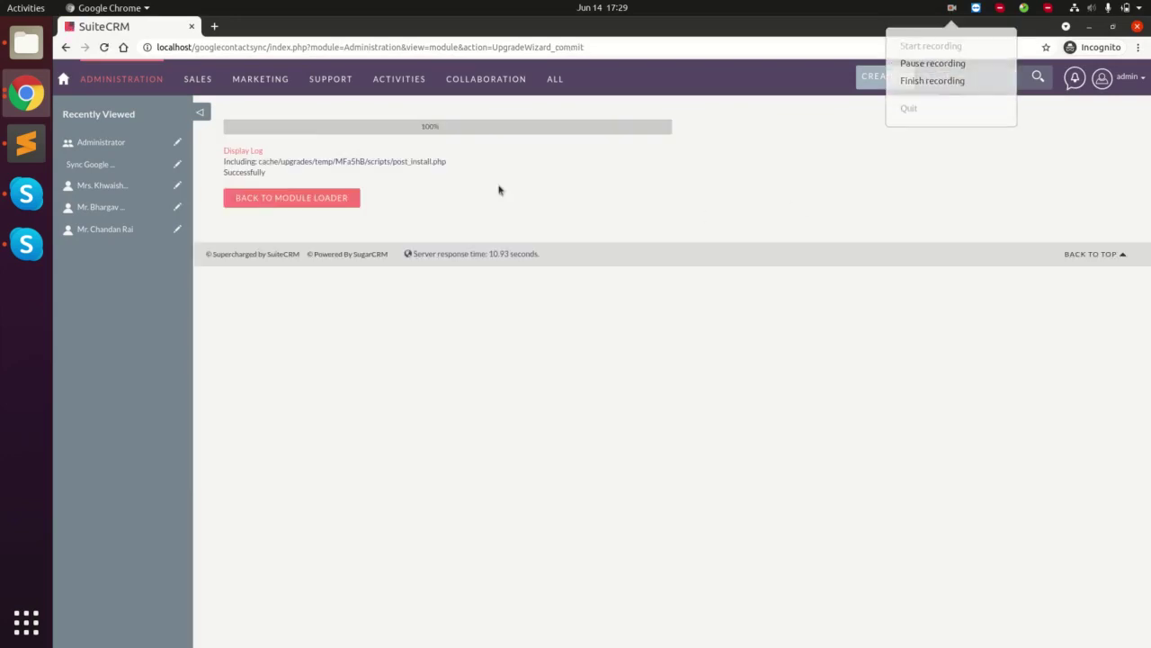
left_click(285, 205)
left_click(285, 205)
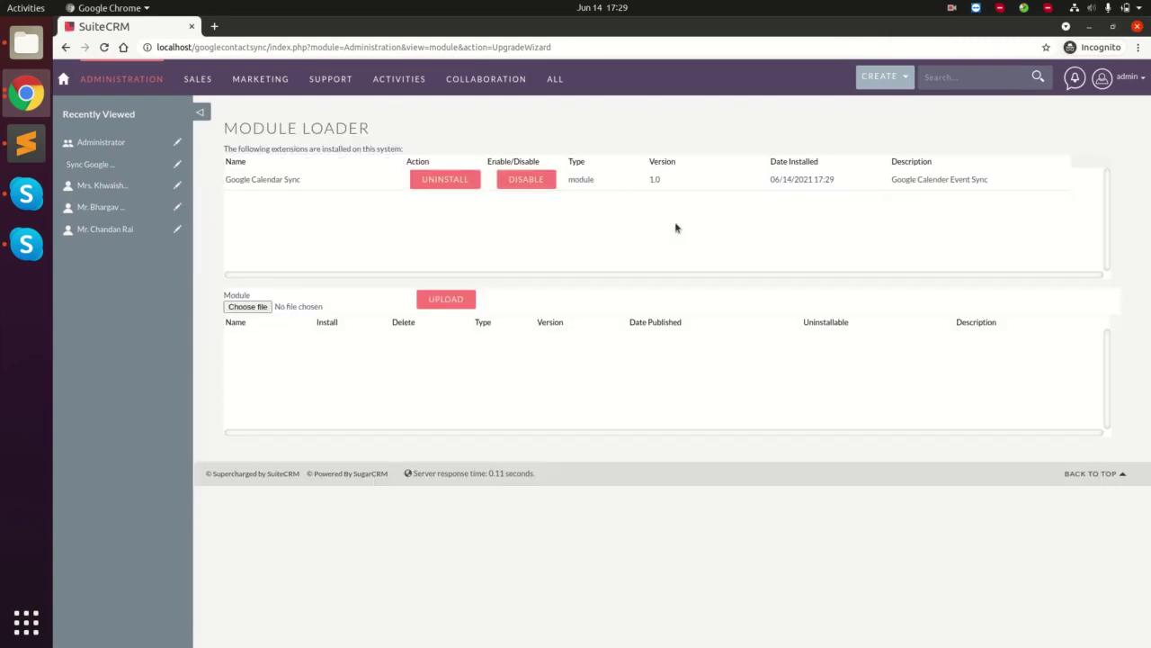
Step: Run Quick Repair and Rebuild from the Administration Repair page and execute the generated database sync script
left_click(112, 83)
key("ctrl+f")
type("repai")
scroll(342, 468, "down", 2)
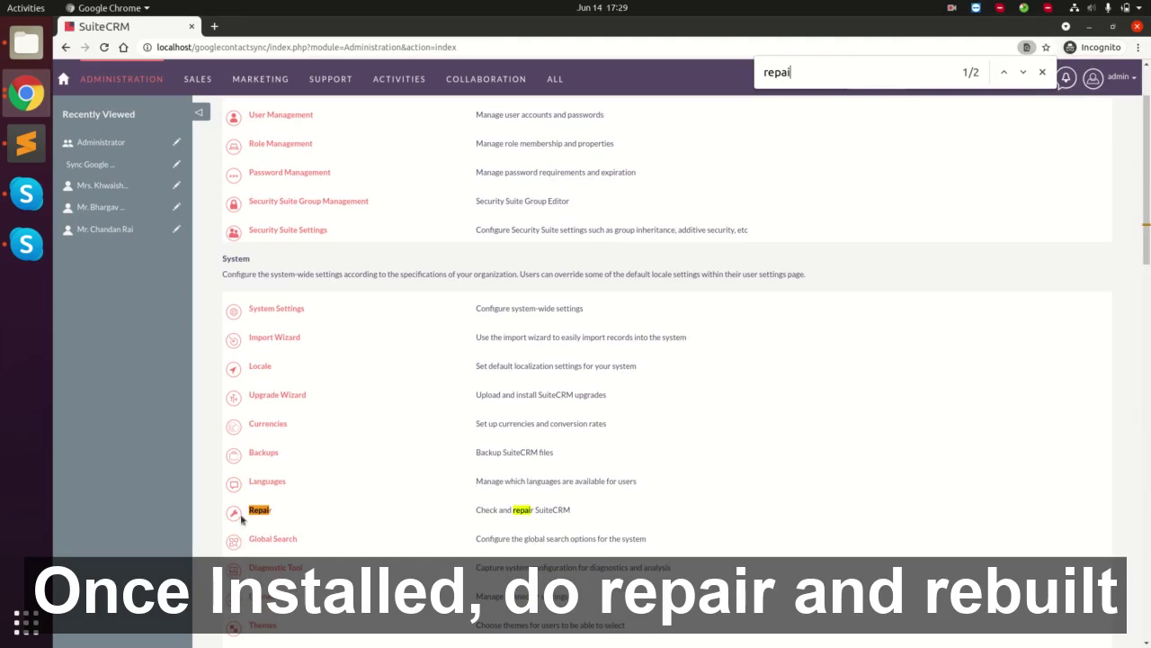
left_click(256, 507)
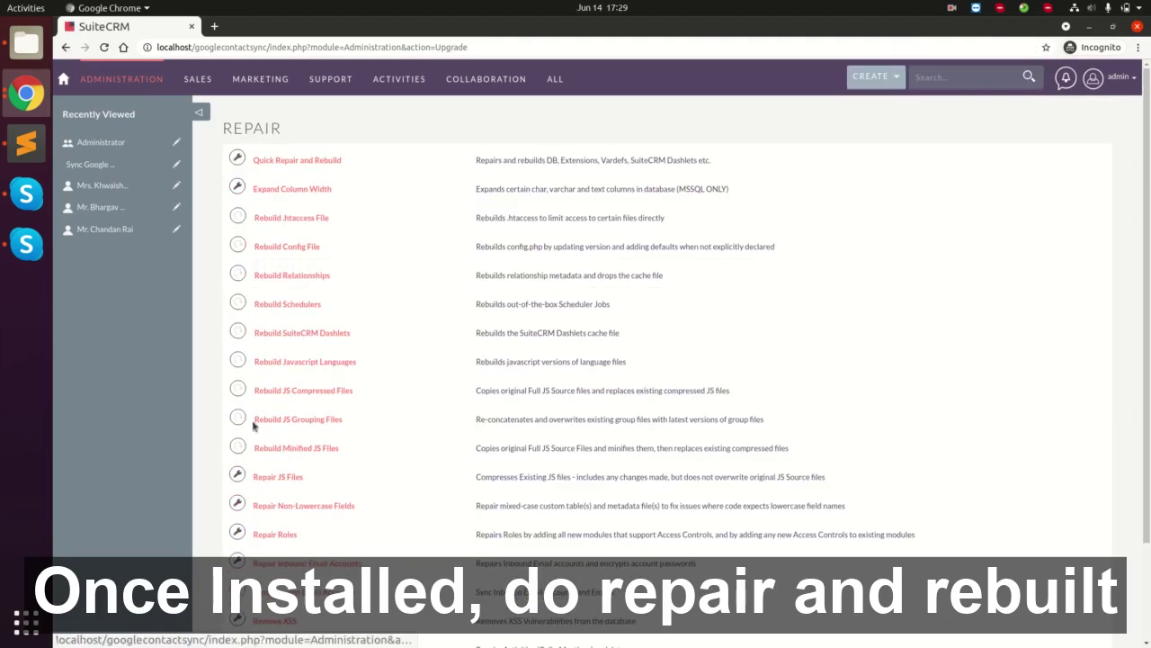
left_click(301, 165)
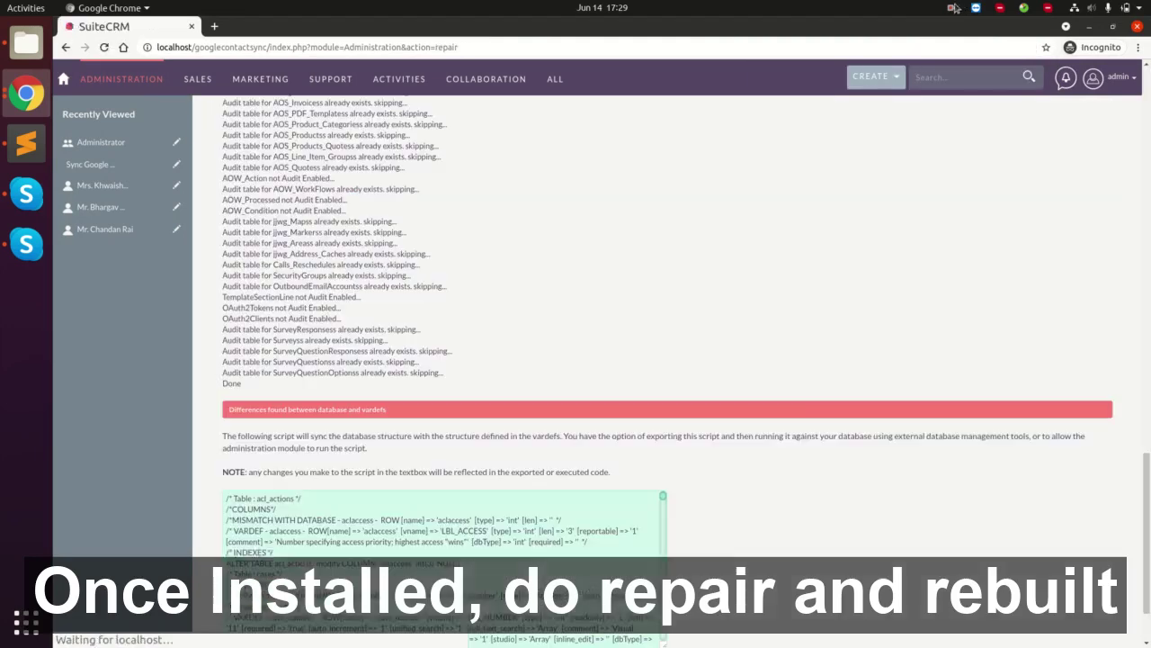
scroll(766, 309, "down", 5)
left_click(249, 566)
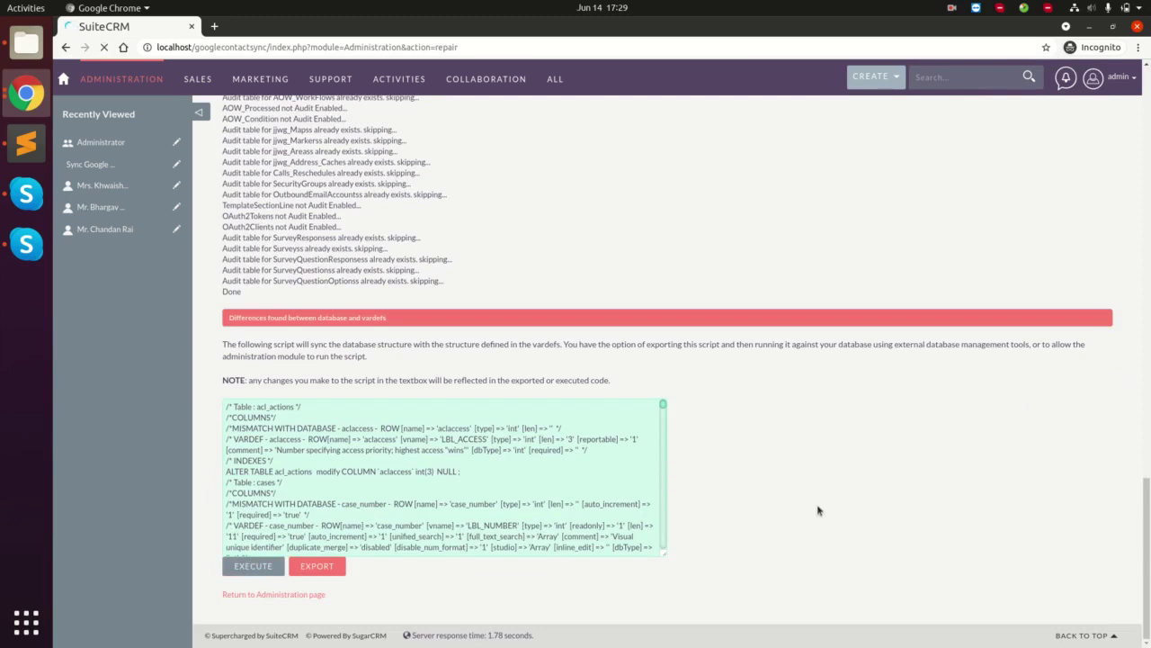
Step: Open the Google Calendar settings at the end of the Administration page and enable Google Calendar
left_click(133, 86)
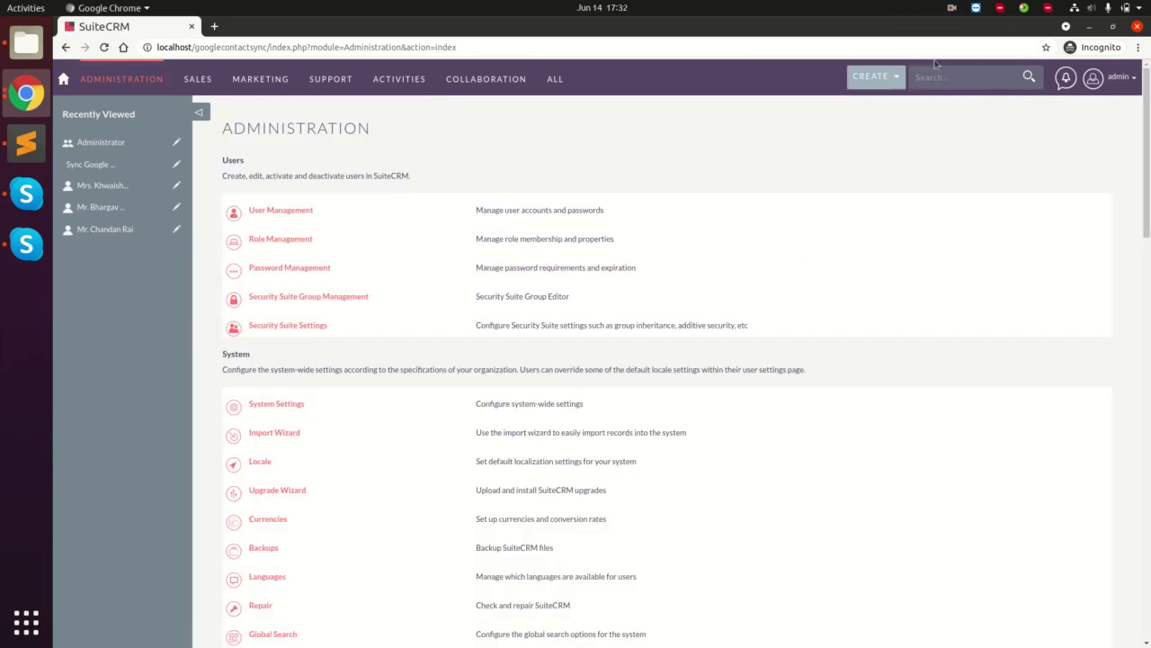
scroll(1133, 396, "down", 1)
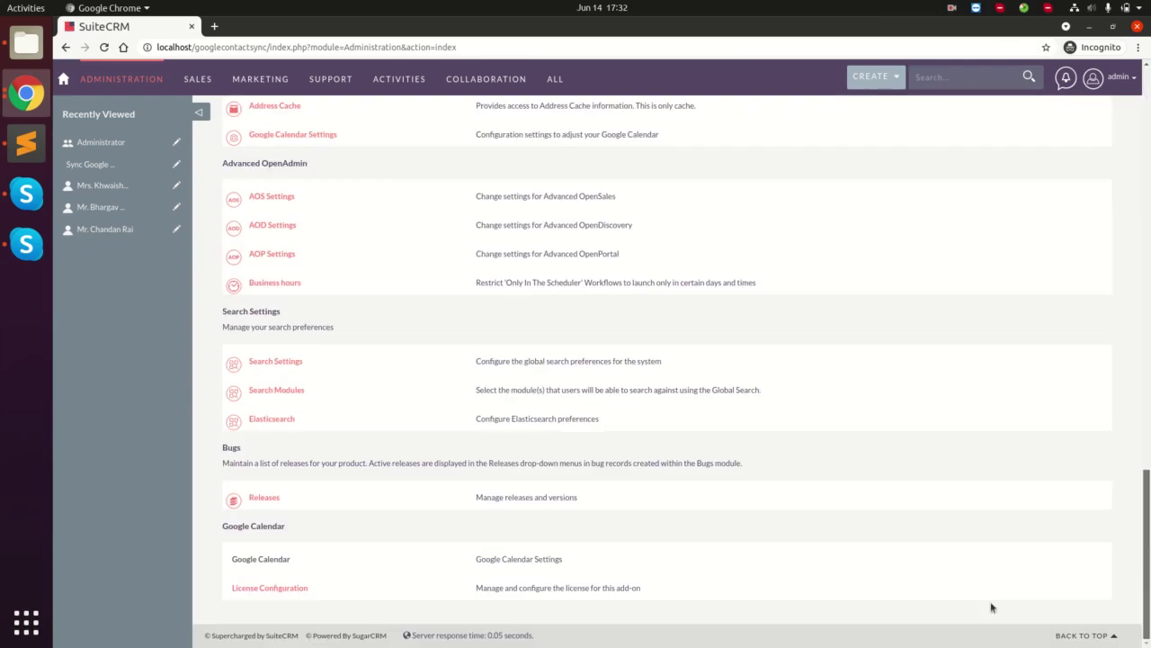
left_click(274, 560)
left_click(570, 245)
left_click(565, 268)
left_click(552, 317)
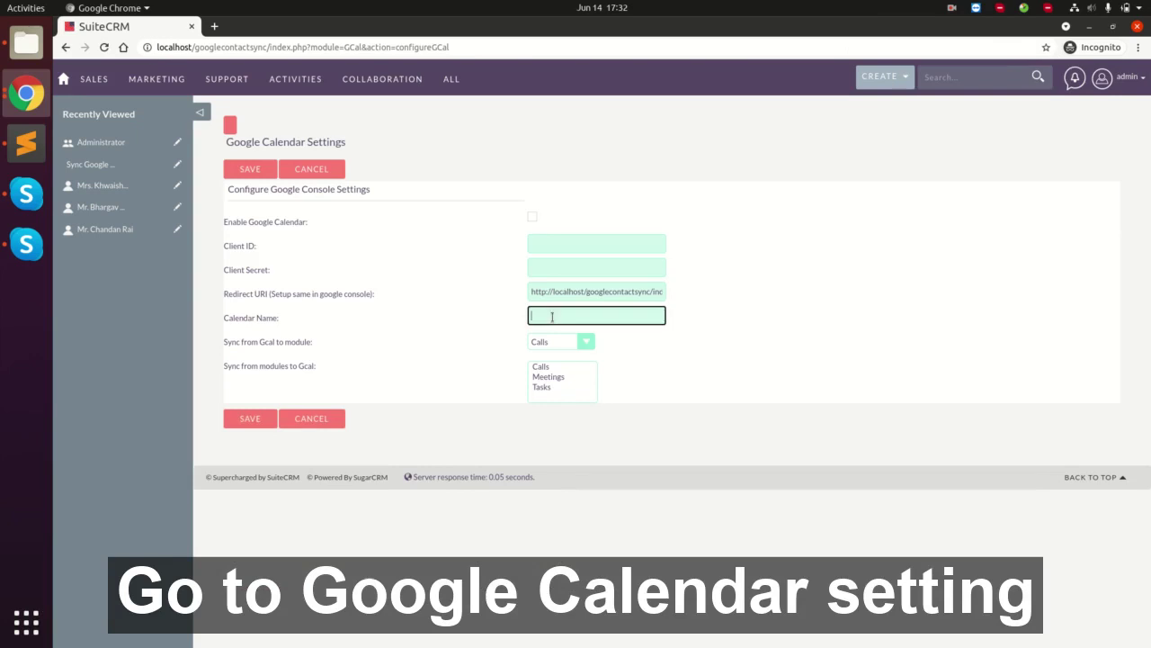
left_click(532, 217)
left_click(543, 245)
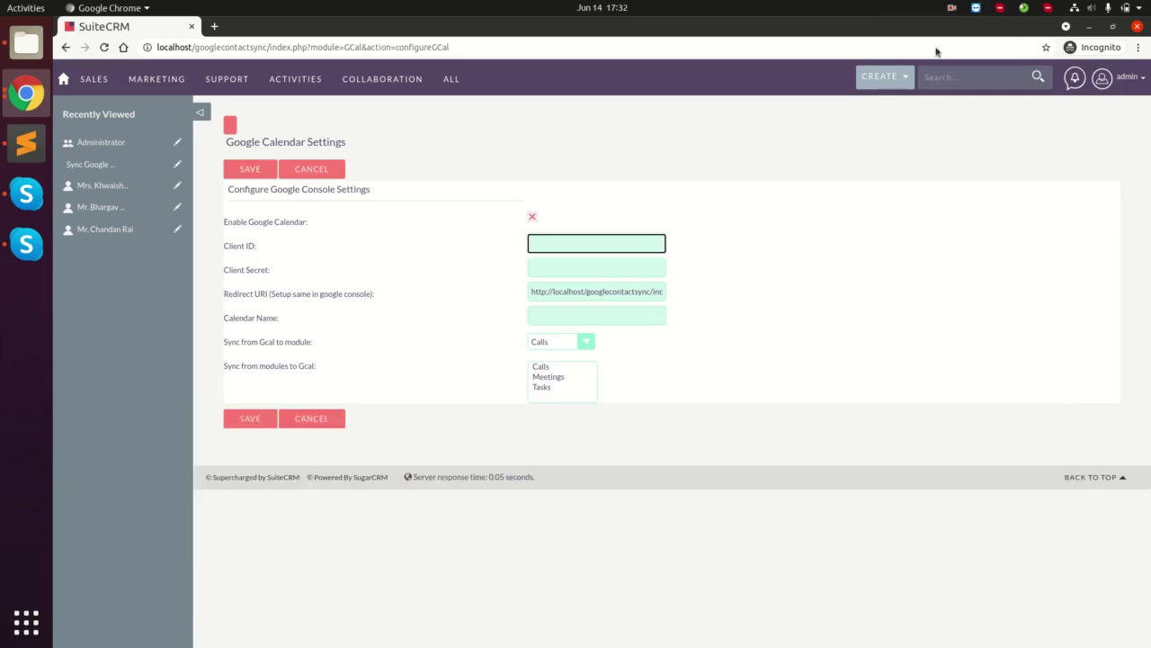
Step: Search for "google console developer" in a new browser tab and open the Google developer console result
left_click(214, 26)
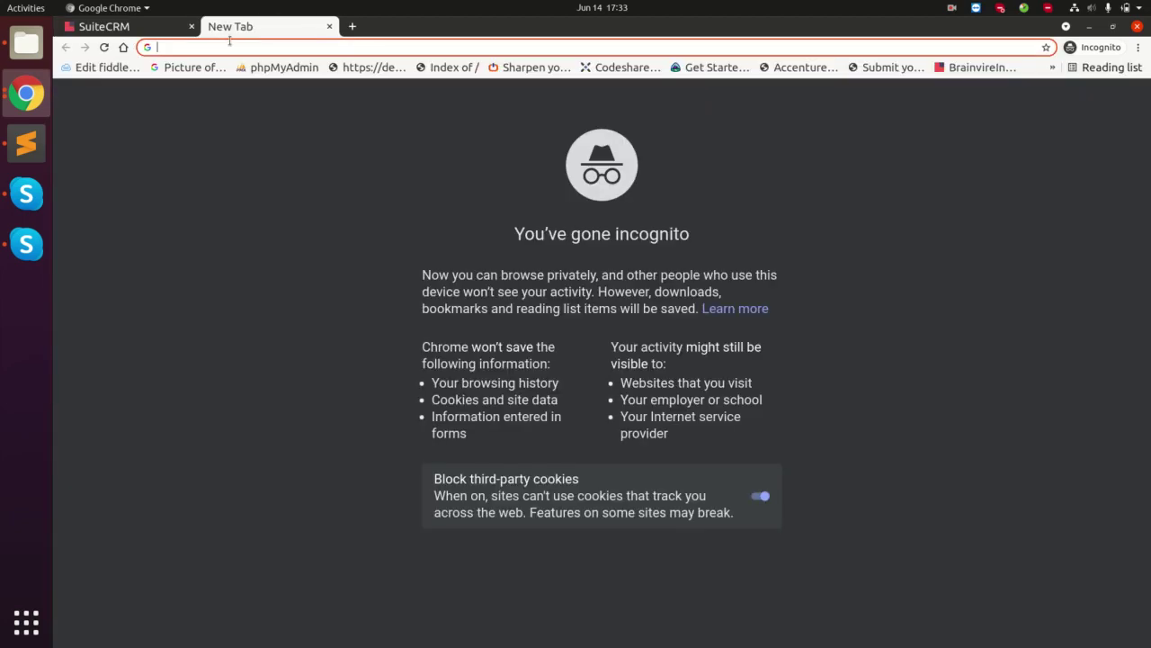
type("goog")
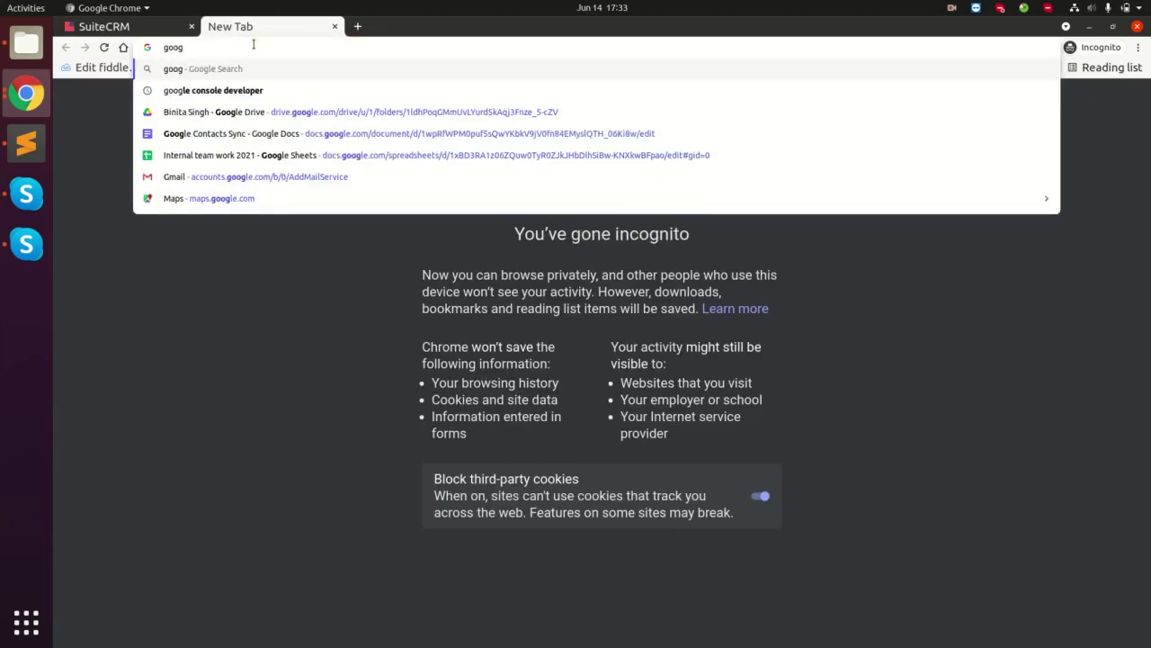
key("Down")
key("Return")
left_click(279, 219)
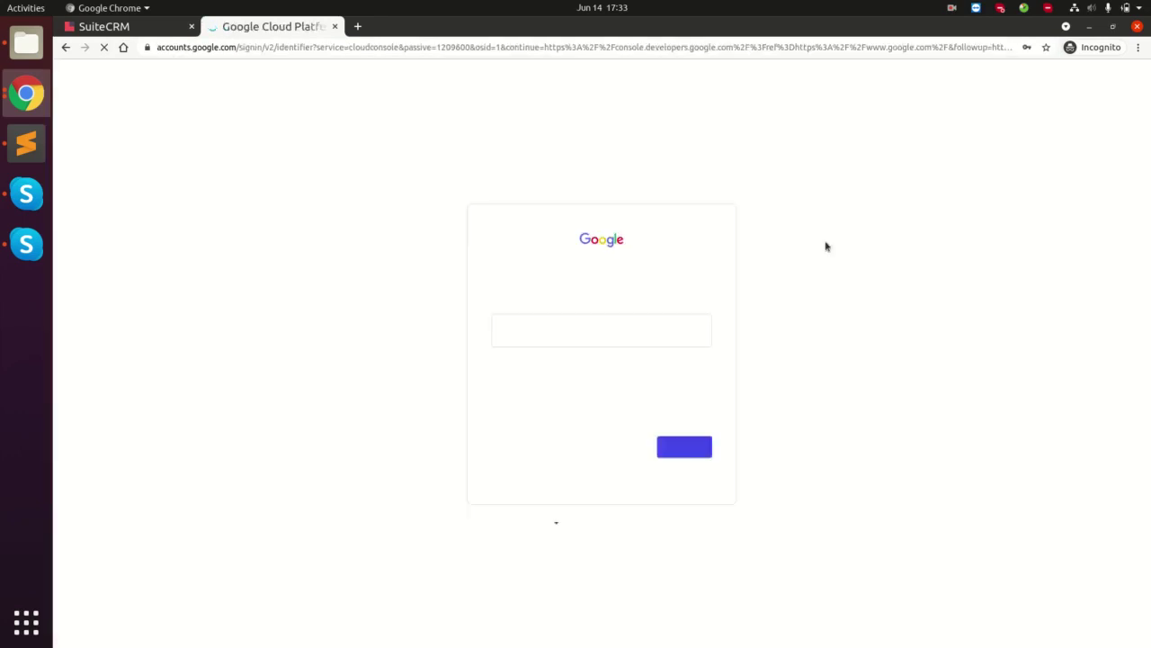
Step: Sign in to Google Cloud Platform with the saved account e-mail and the account password
left_click(620, 325)
left_click(552, 365)
left_click(565, 328)
key("Down")
key("Down")
key("Return")
key("Return")
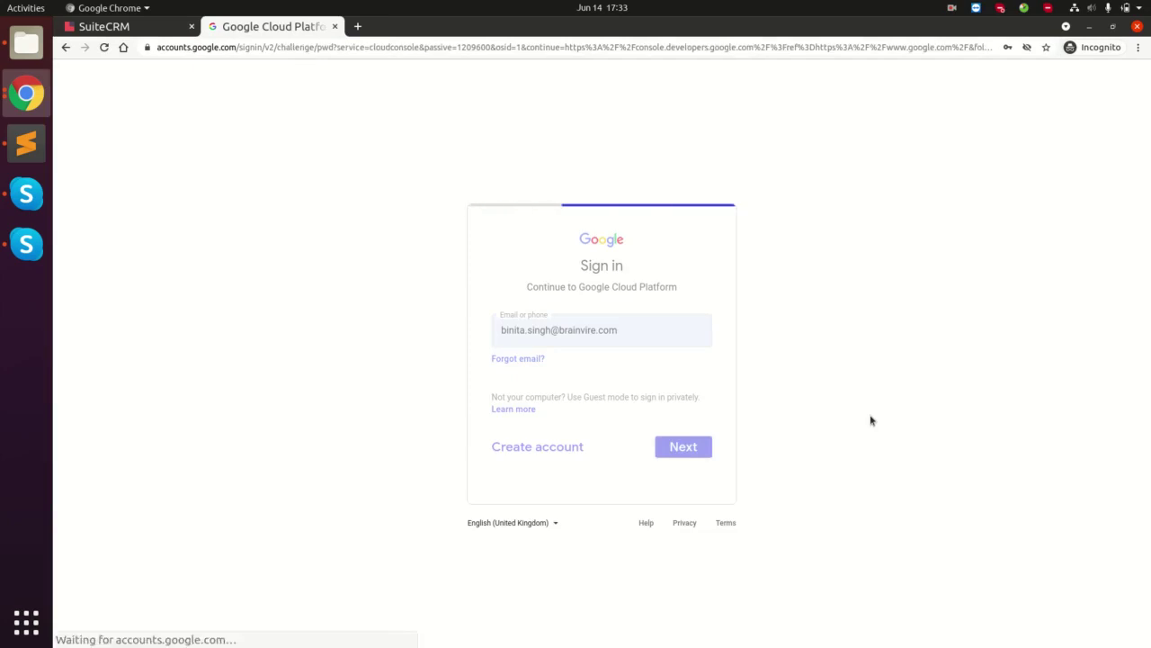
key("Return")
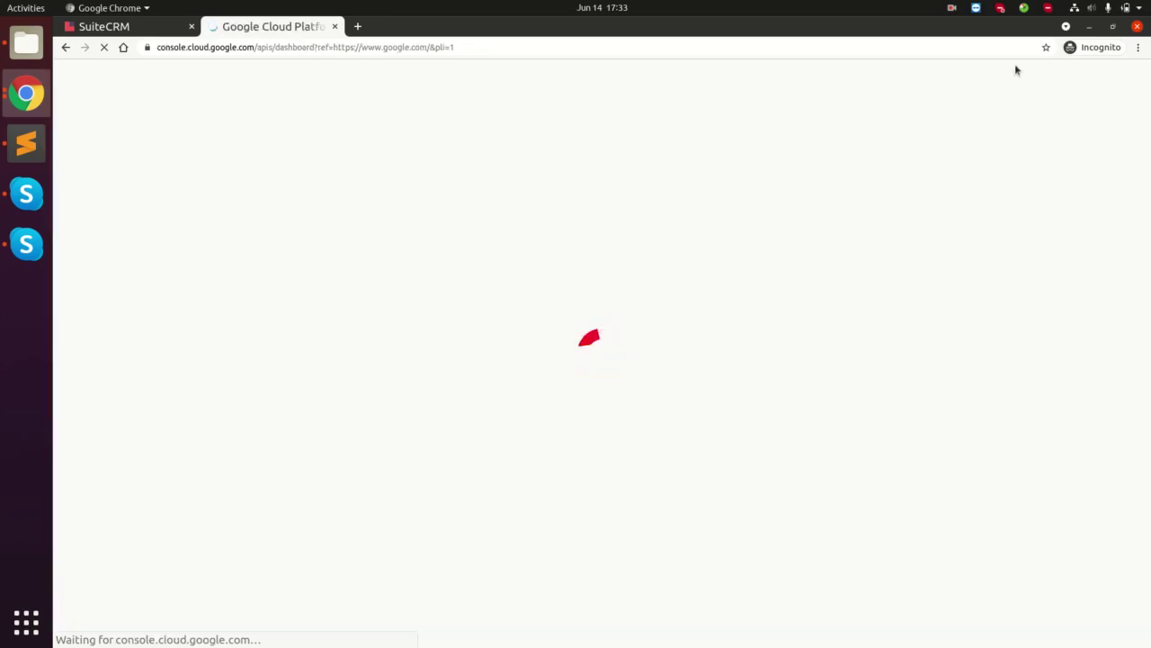
left_click(952, 7)
left_click(946, 61)
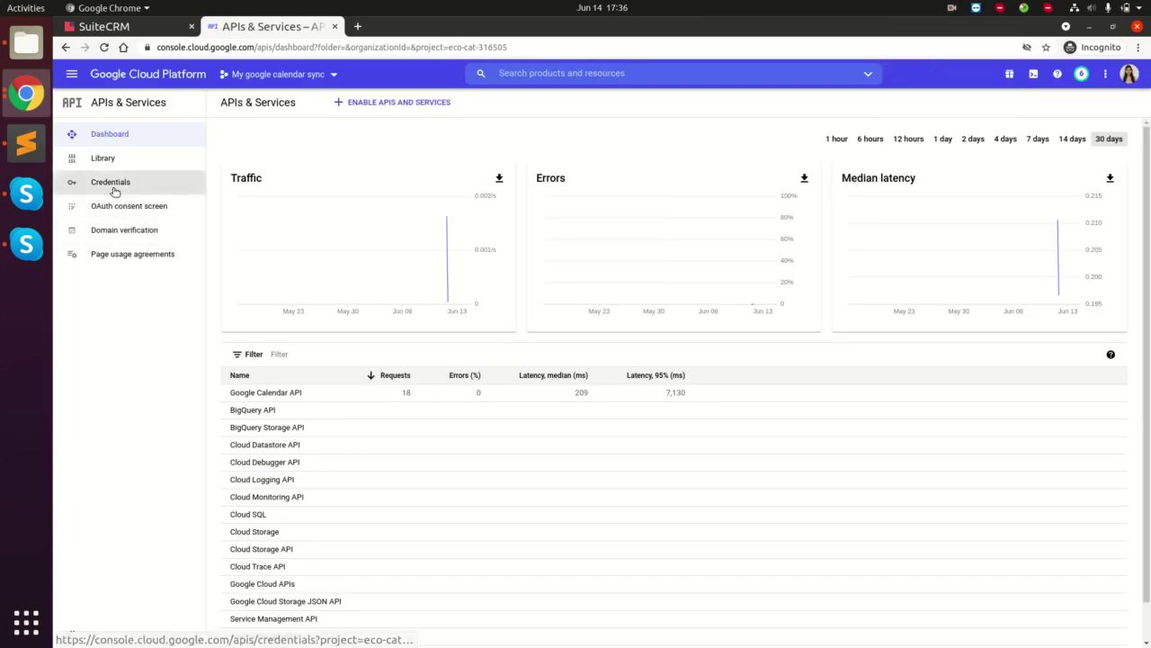
Step: Start a new OAuth client ID credential of type Web application and name it "Calendar sync with CRM"
left_click(110, 184)
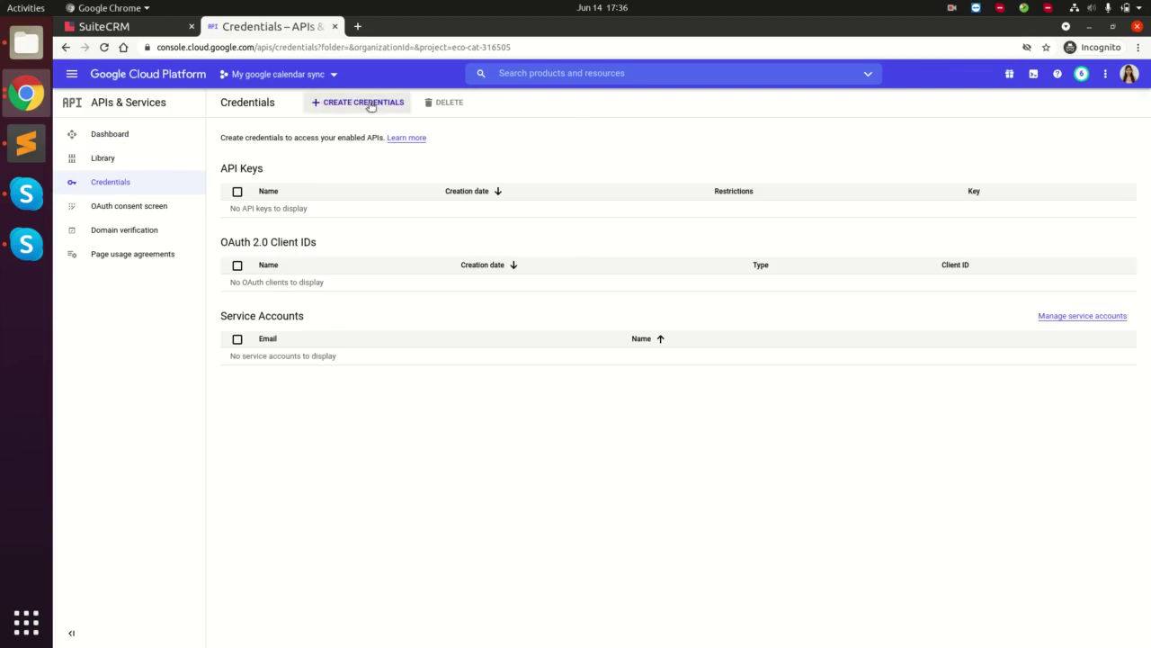
left_click(367, 102)
left_click(370, 174)
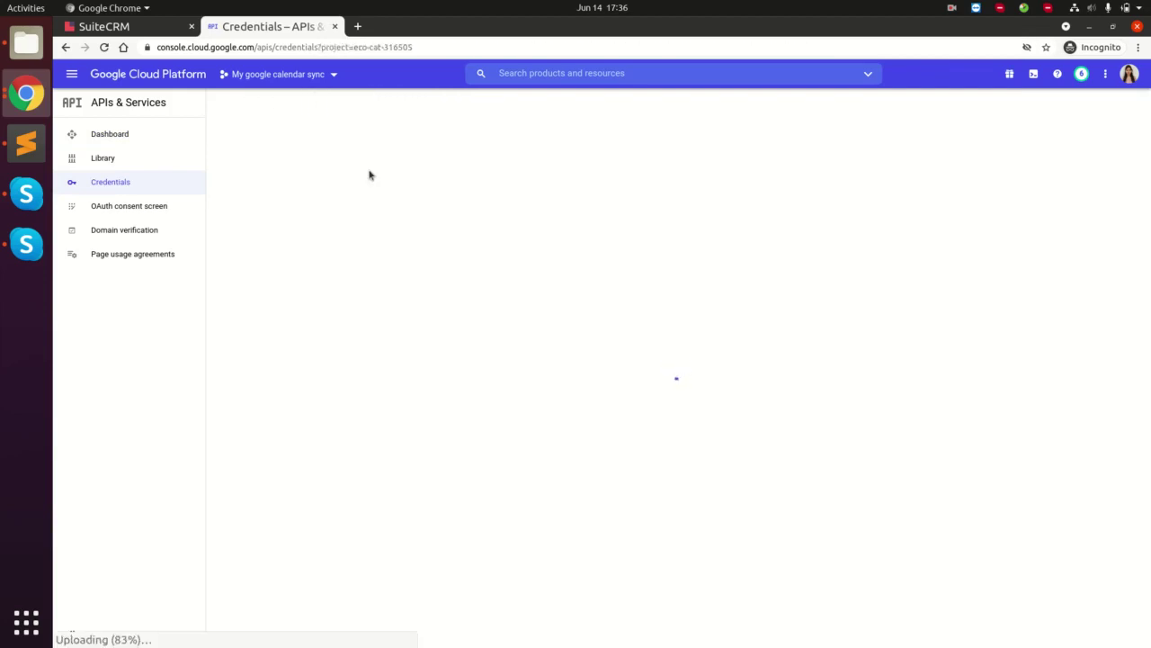
left_click(348, 191)
left_click(295, 205)
triple_click(256, 239)
key("BackSpace")
type("Calendar sync with CRM")
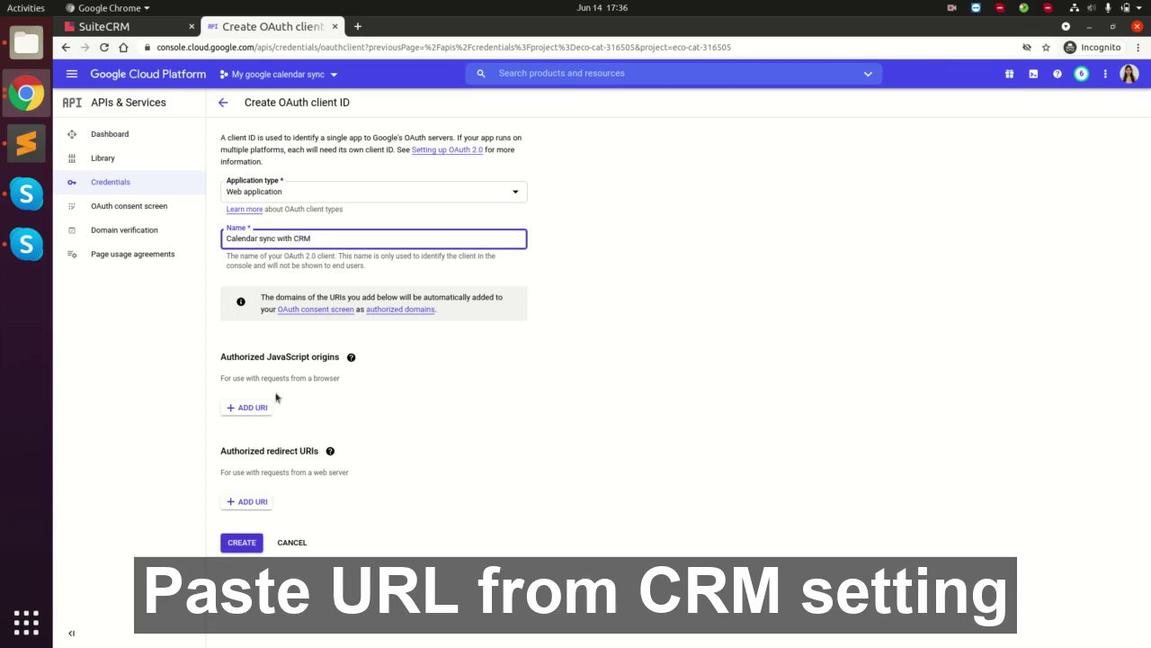
left_click(249, 501)
left_click(113, 26)
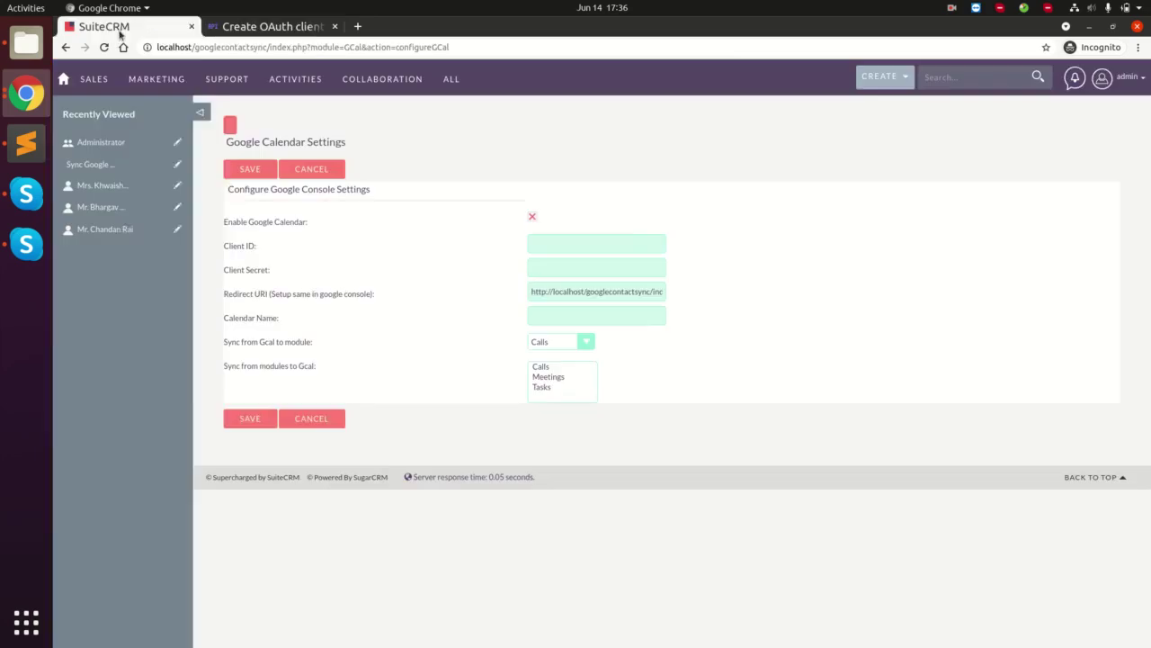
triple_click(545, 288)
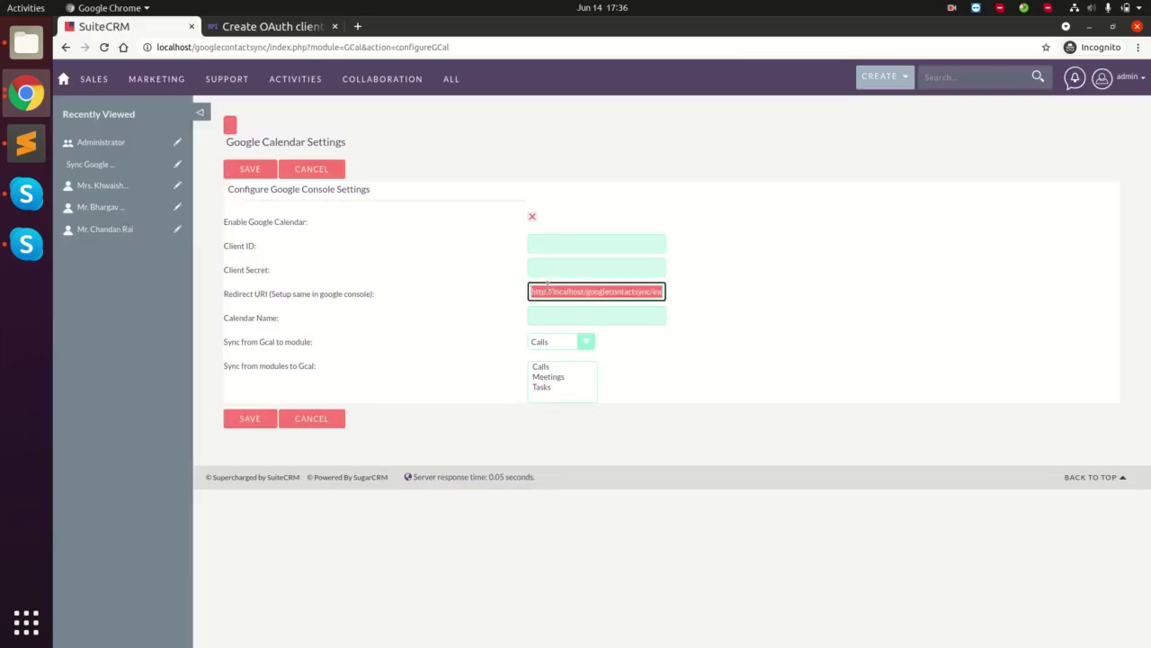
left_click(279, 24)
left_click(458, 519)
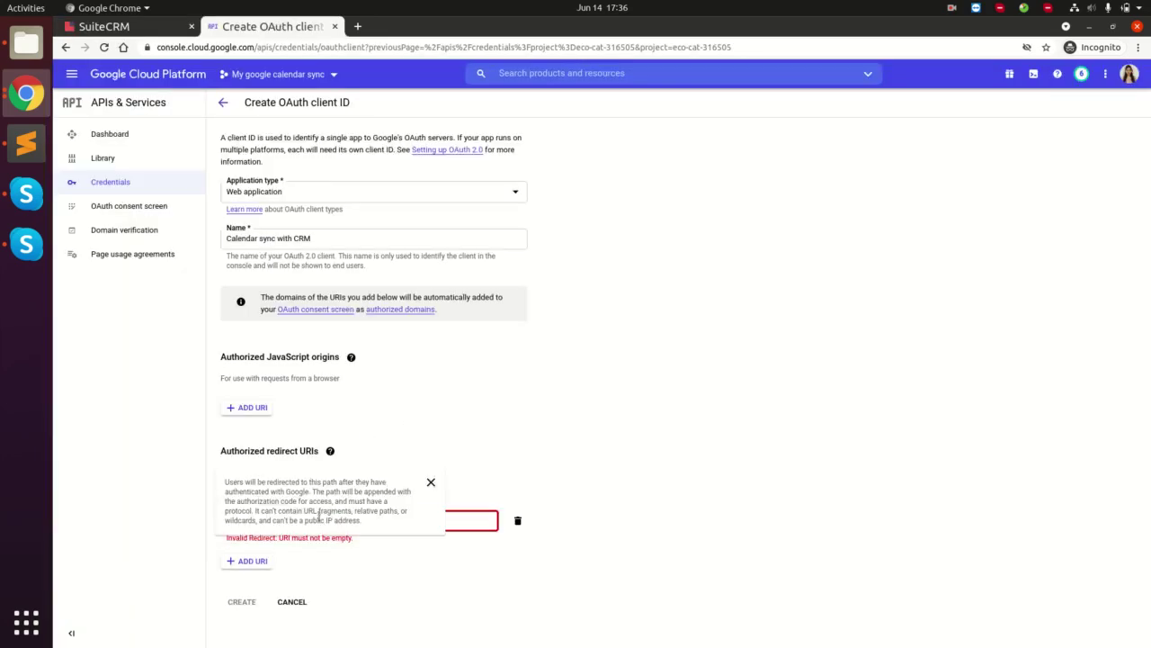
type("http://localhost/googlecontactsync/index.php?entryPoint=generateCalenderEvent")
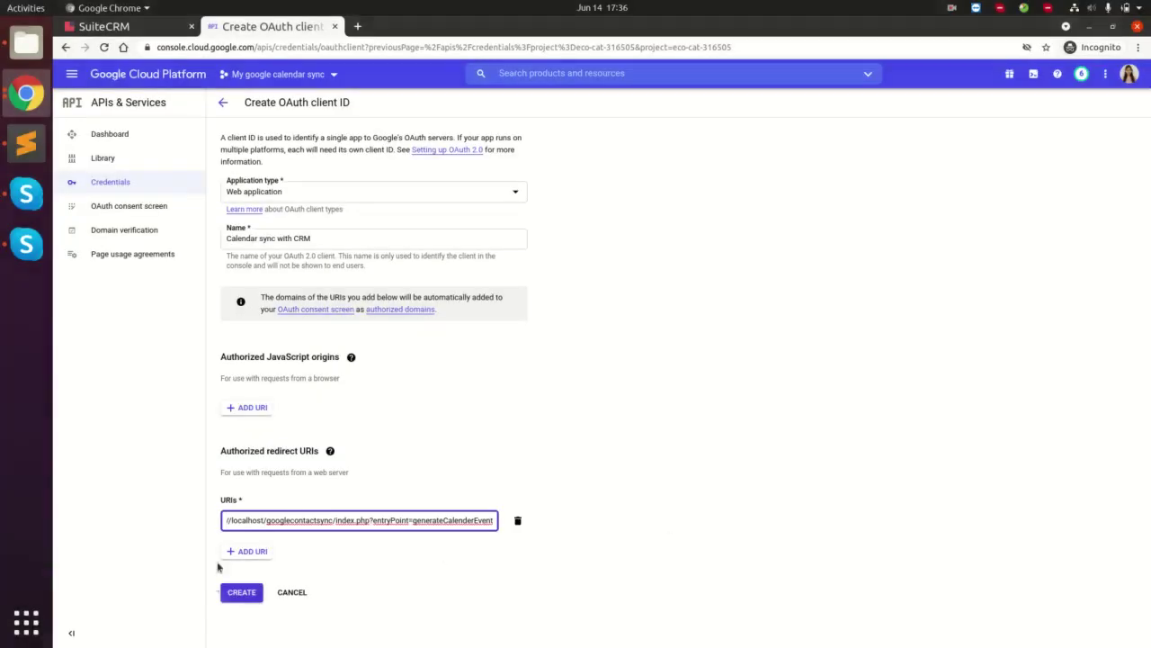
left_click(238, 594)
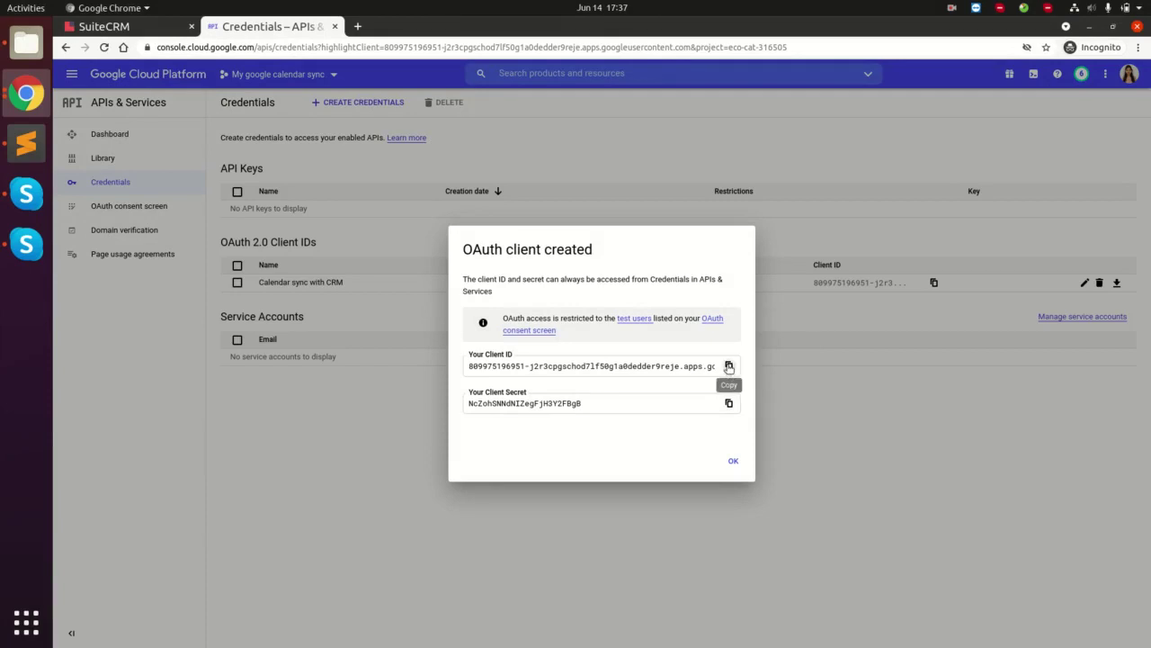
Step: Copy the new OAuth client's ID into the Client ID field of the CRM's Google Calendar settings
left_click(728, 366)
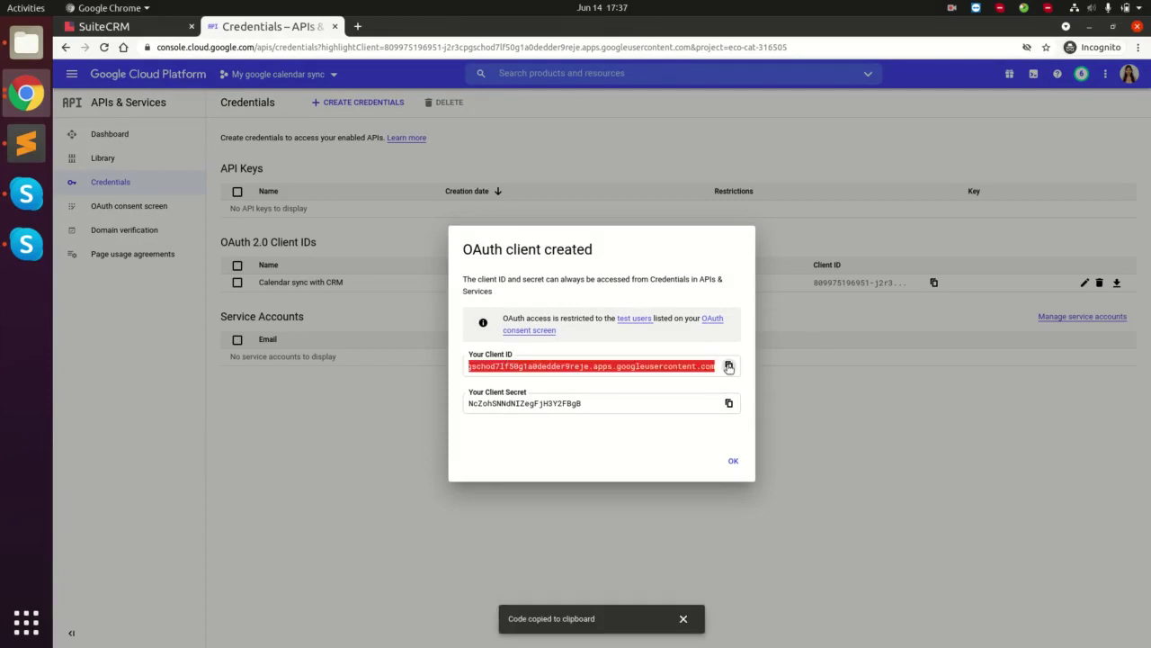
left_click(166, 27)
left_click(546, 243)
key("ctrl+v")
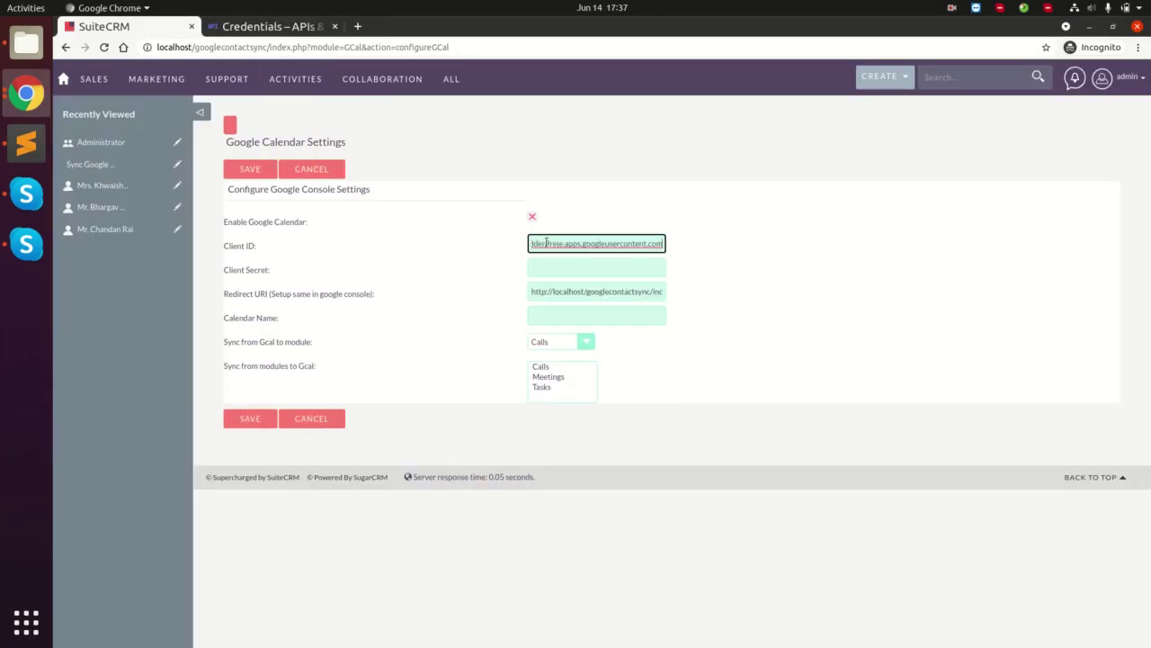
Step: Copy the OAuth client secret from the Google console into the CRM's Client Secret field
left_click(286, 27)
left_click(729, 405)
left_click(140, 31)
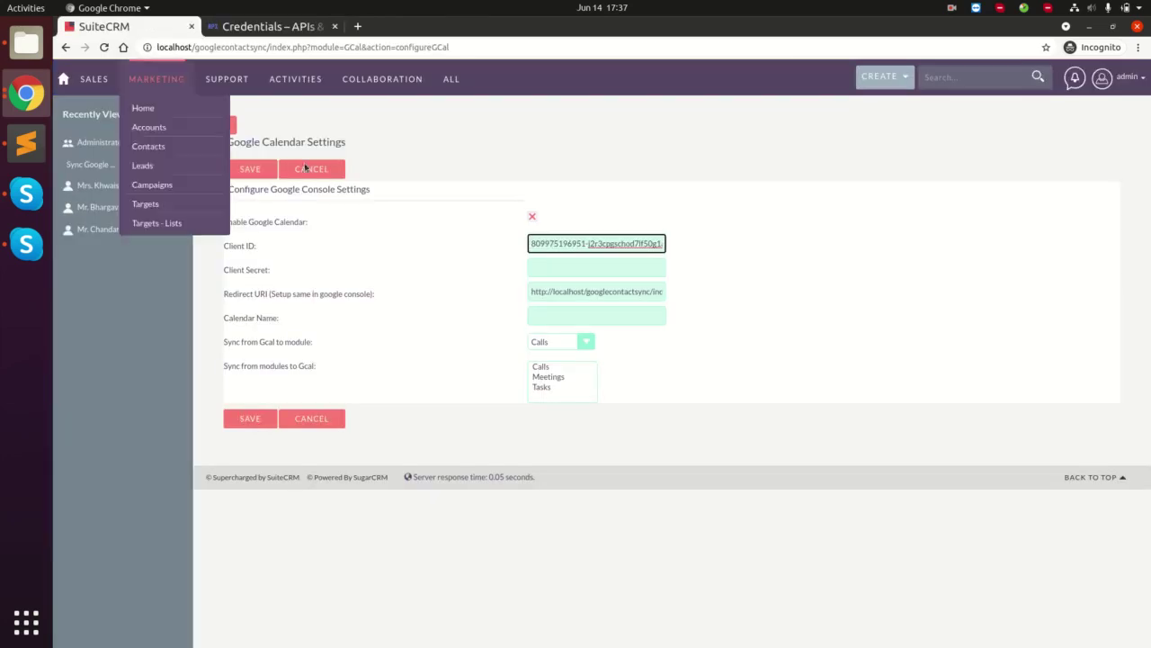
left_click(553, 271)
key("ctrl+v")
Step: Save the settings with calendar name "AuroCRM Calendar sync page", Gcal syncing to Meetings, and Calls, Meetings and Tasks syncing to Gcal
left_click(564, 317)
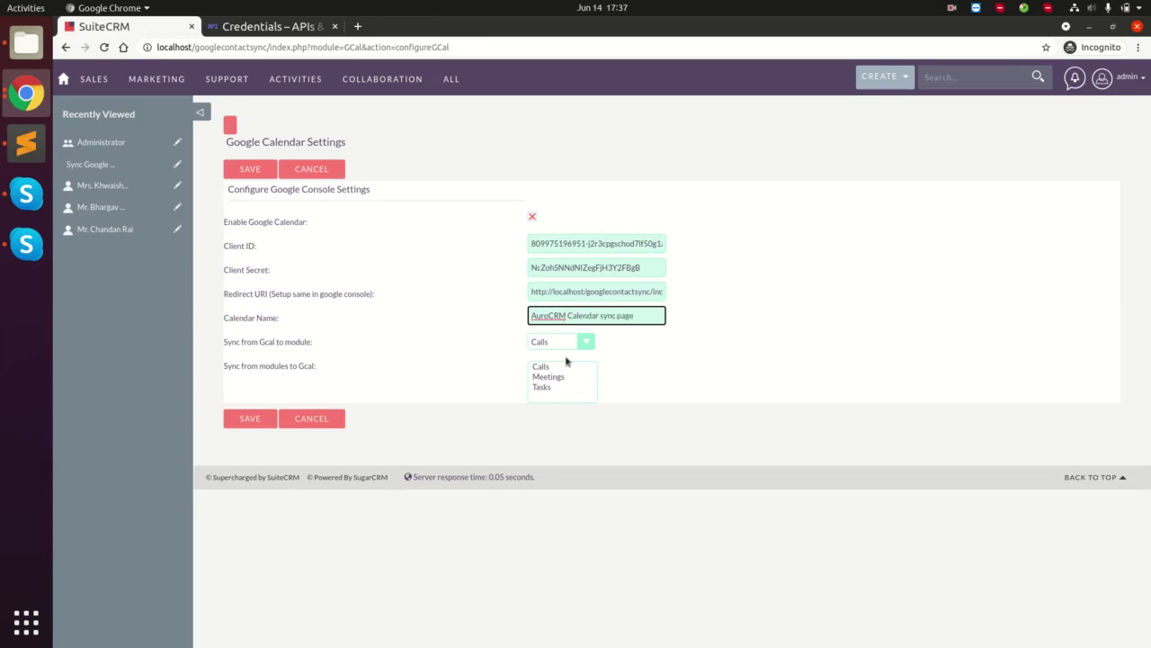
left_click(562, 342)
left_click(551, 364)
left_click(549, 367)
key("shift+Down")
key("shift+Down")
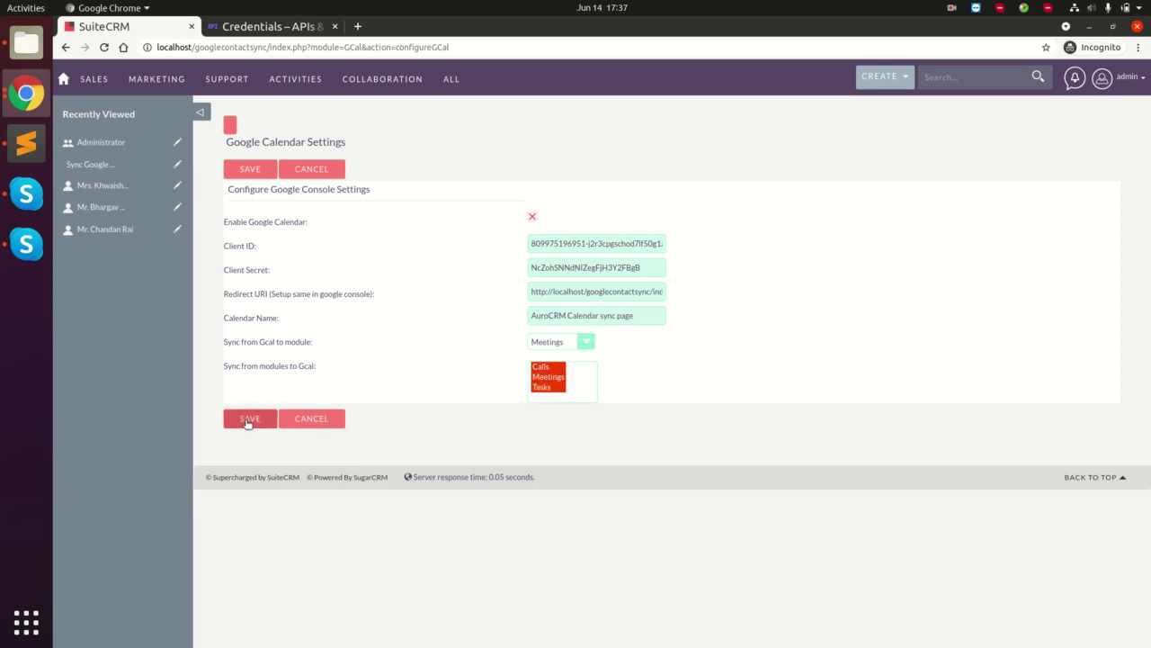
right_click(249, 422)
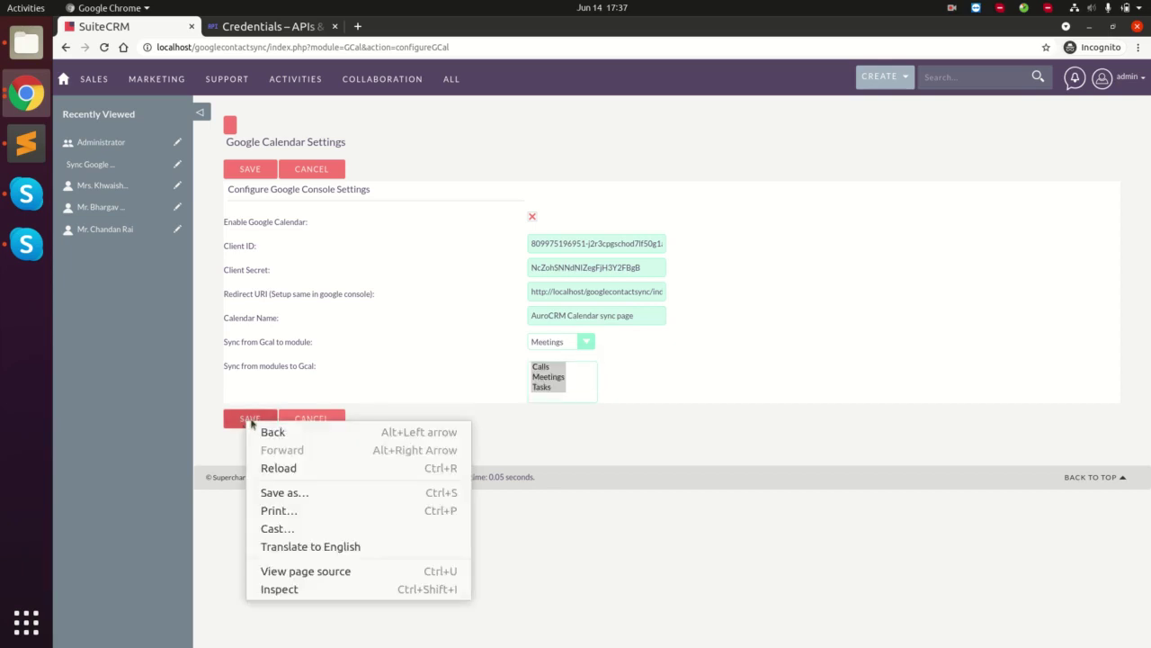
left_click(252, 419)
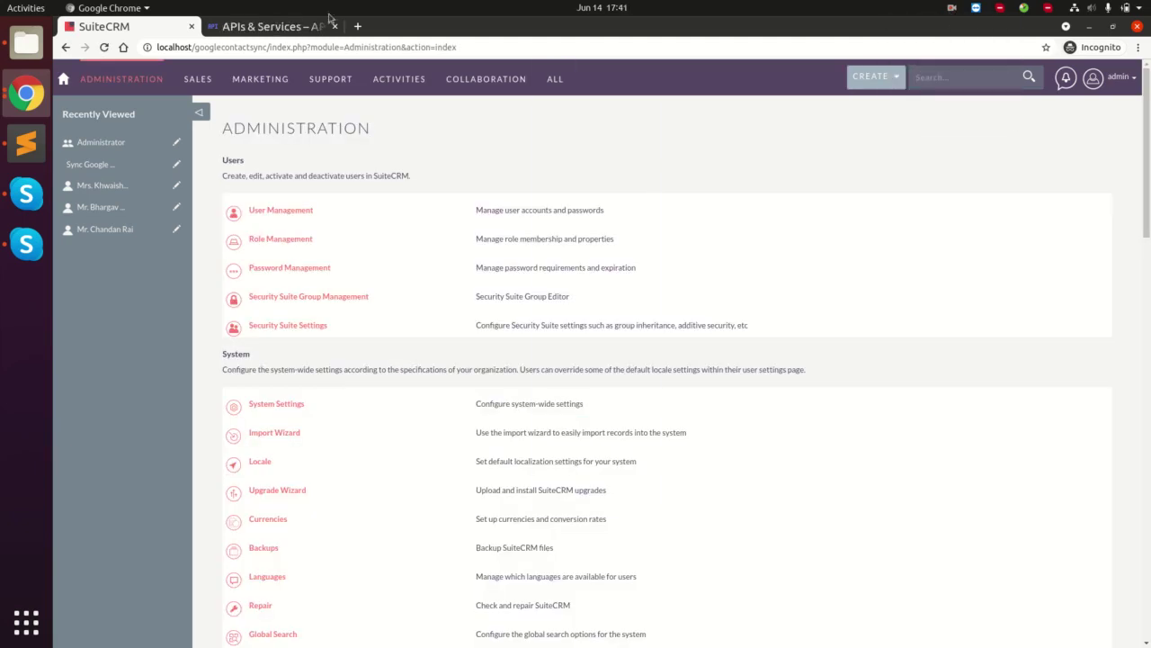
Step: Find the Google Calendar API in the Google Cloud API Library by searching for "calendar", and enable it for the project
left_click(273, 25)
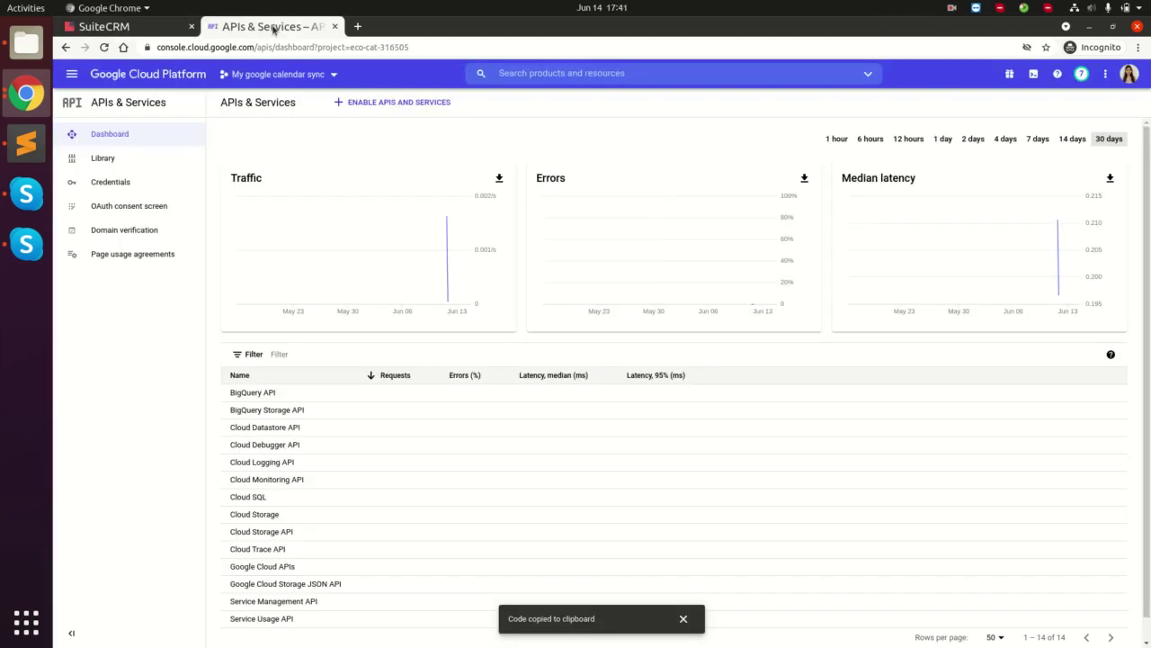
left_click(127, 157)
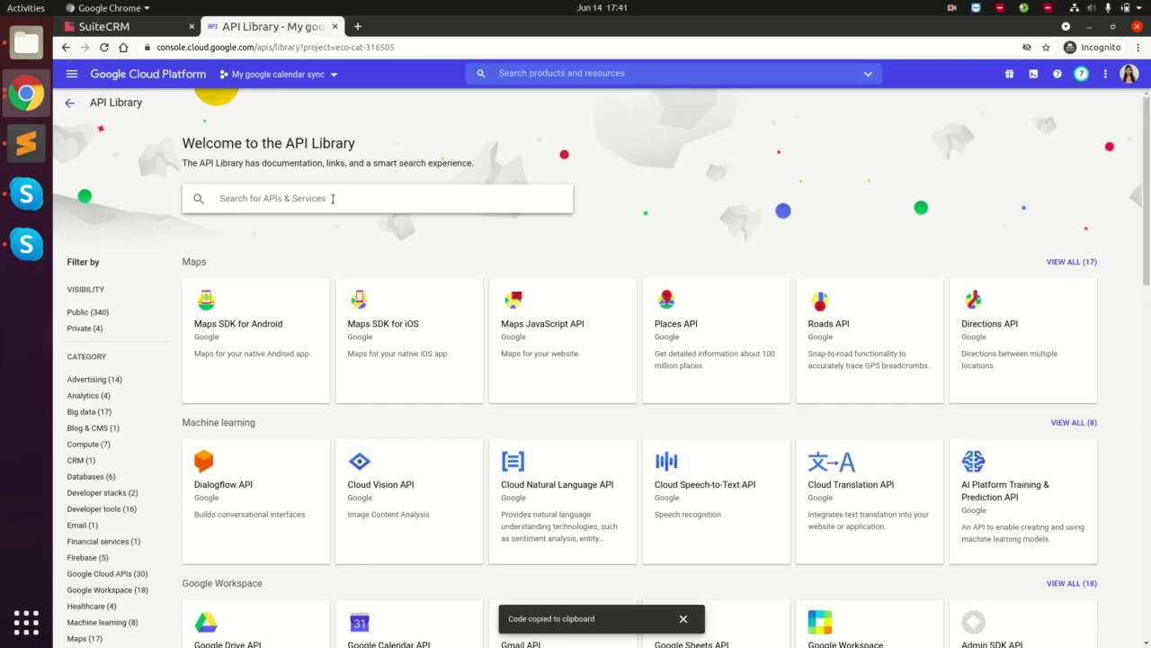
left_click(425, 194)
type("calend")
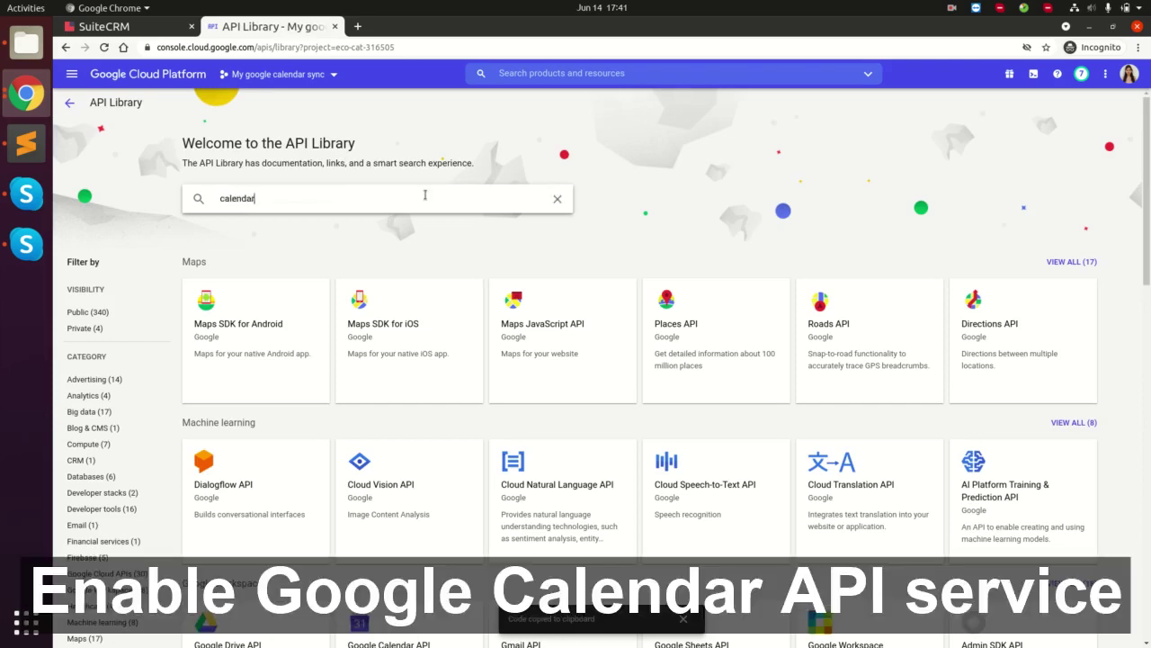
type("ar")
key("Return")
left_click(318, 213)
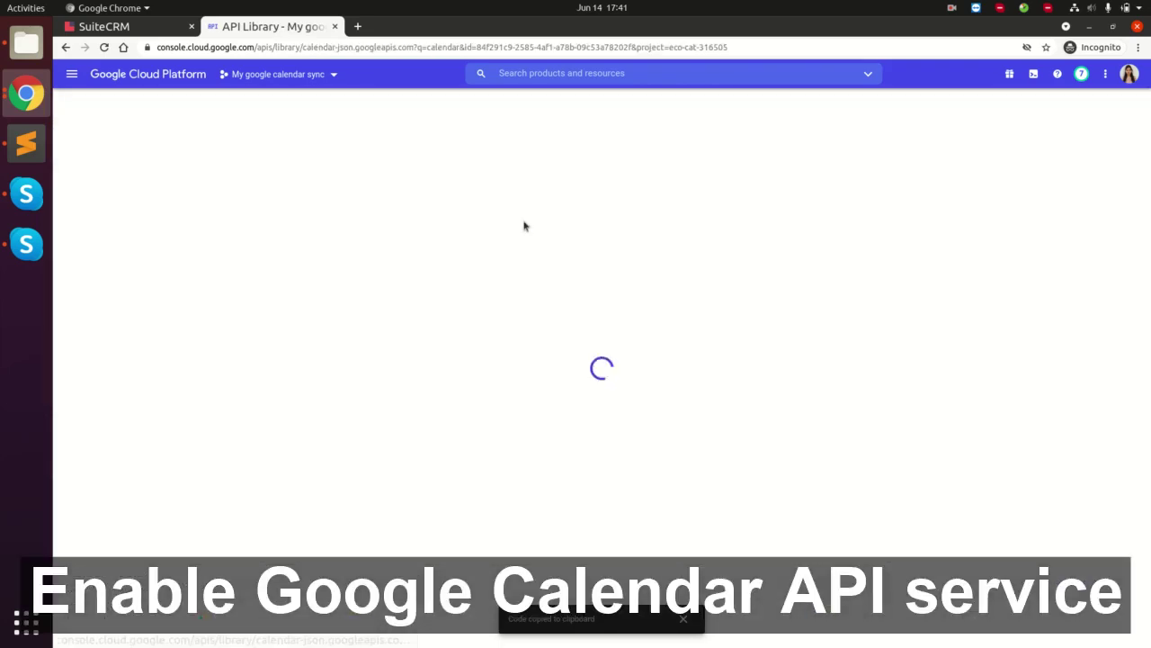
left_click(185, 226)
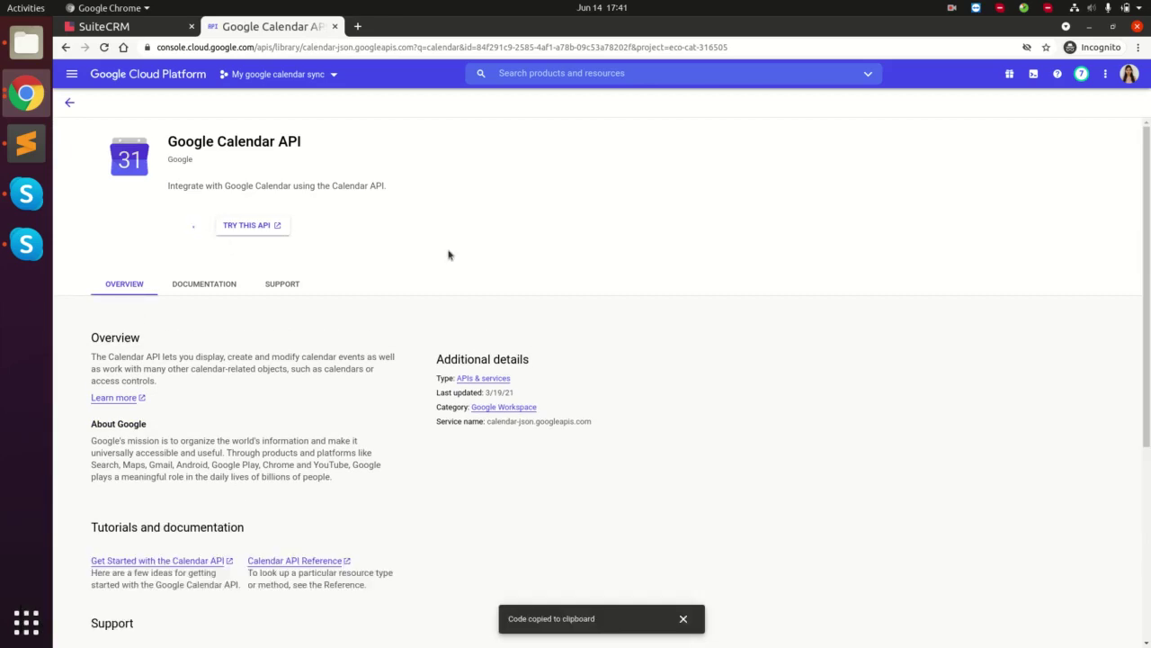
left_click(952, 7)
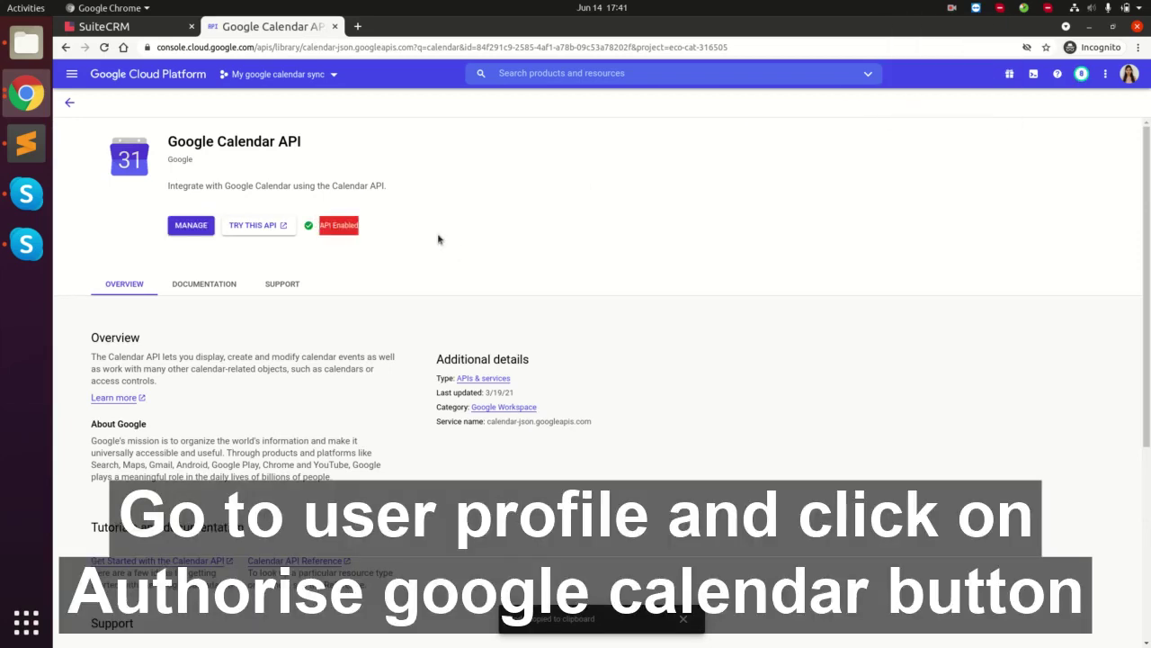
Step: Reauthorize Google Calendar from the admin user's CRM profile, choosing the signed-in Google account and allowing My calendar app access
left_click(104, 26)
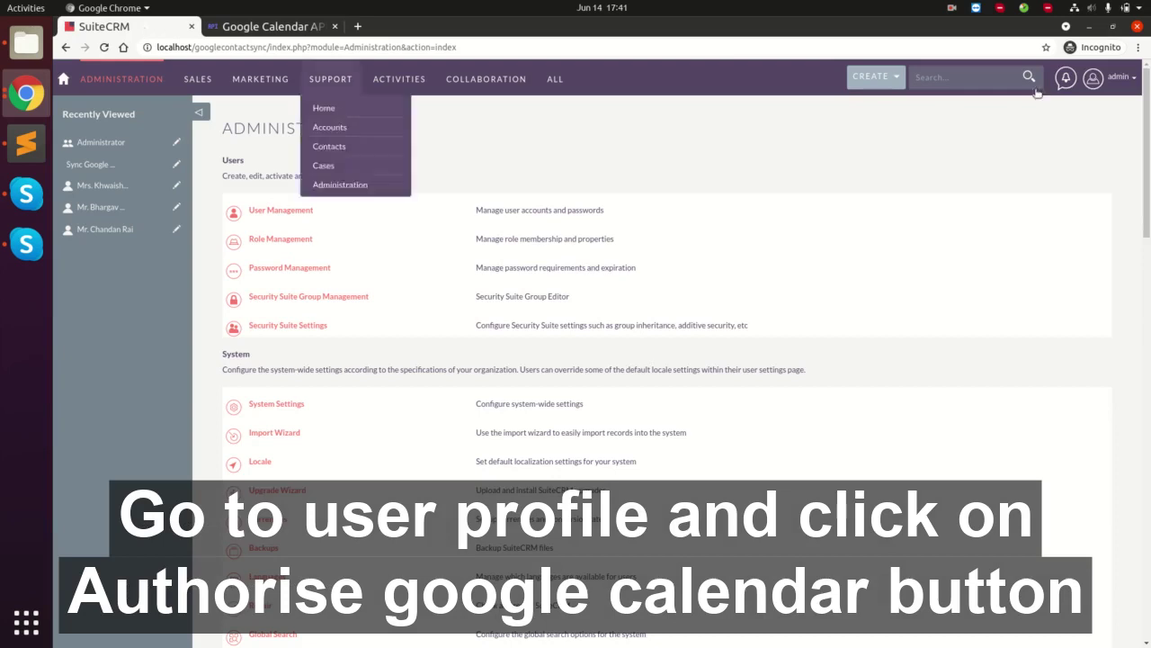
left_click(1093, 78)
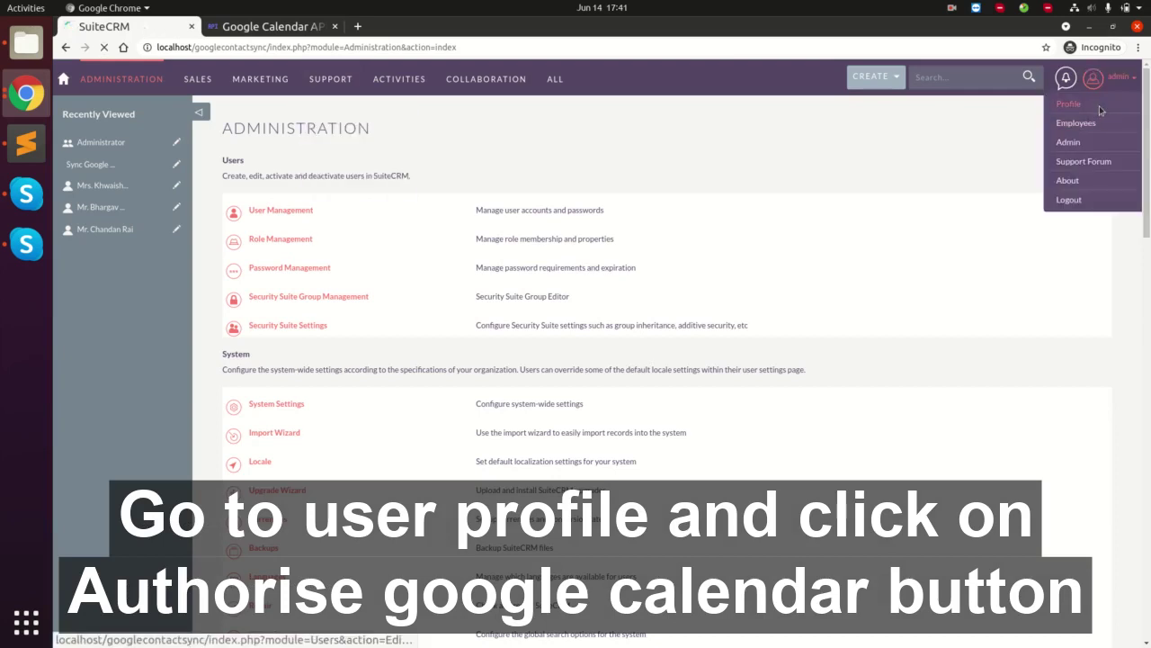
left_click(1100, 107)
left_click(952, 8)
left_click(931, 62)
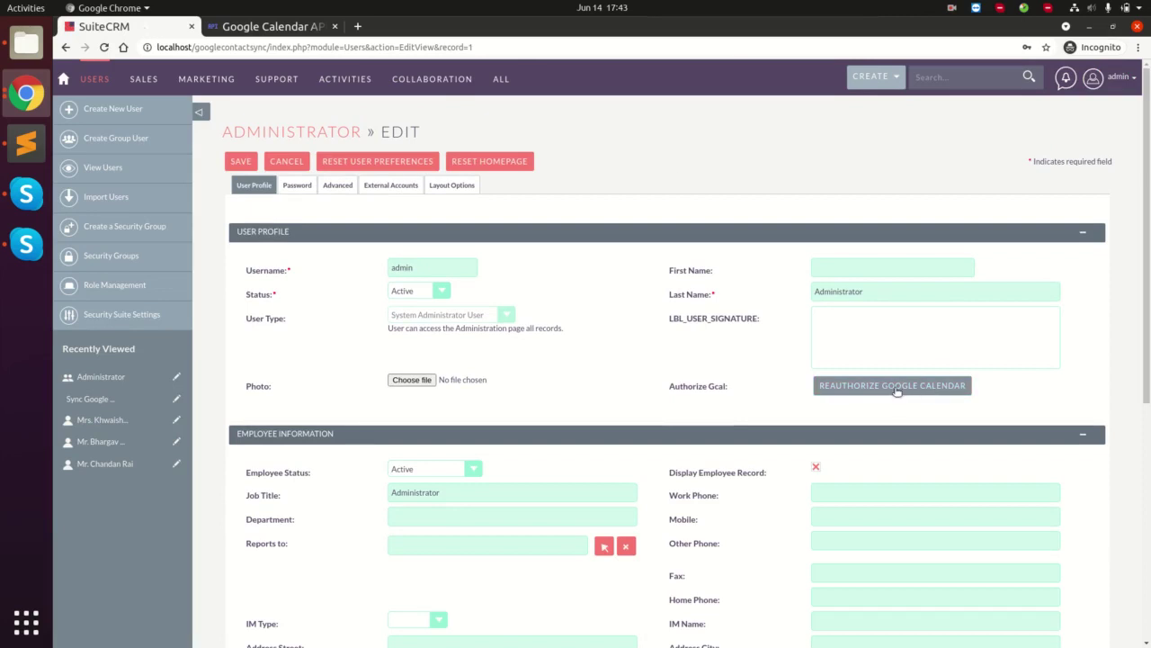
left_click(897, 390)
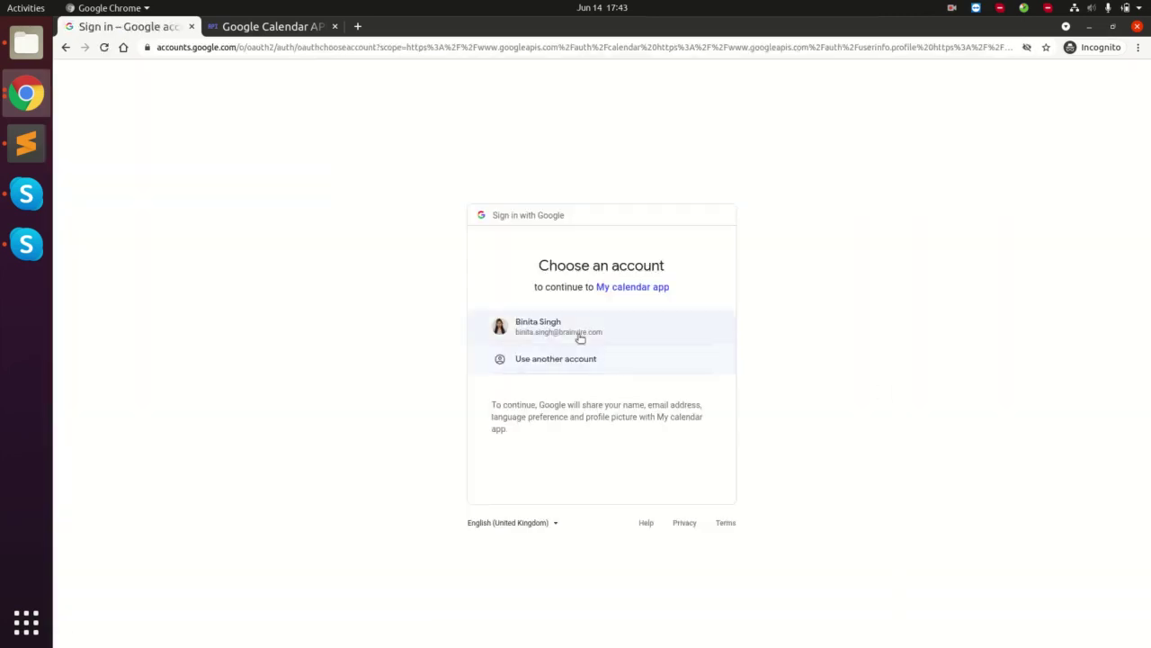
left_click(580, 335)
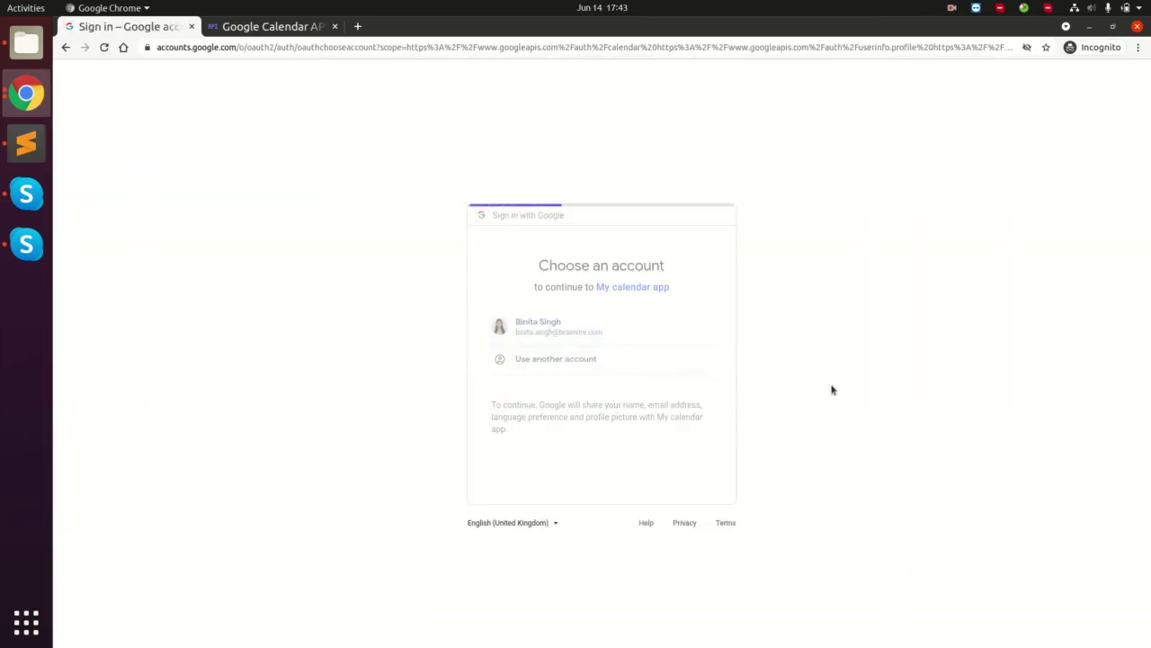
left_click(665, 499)
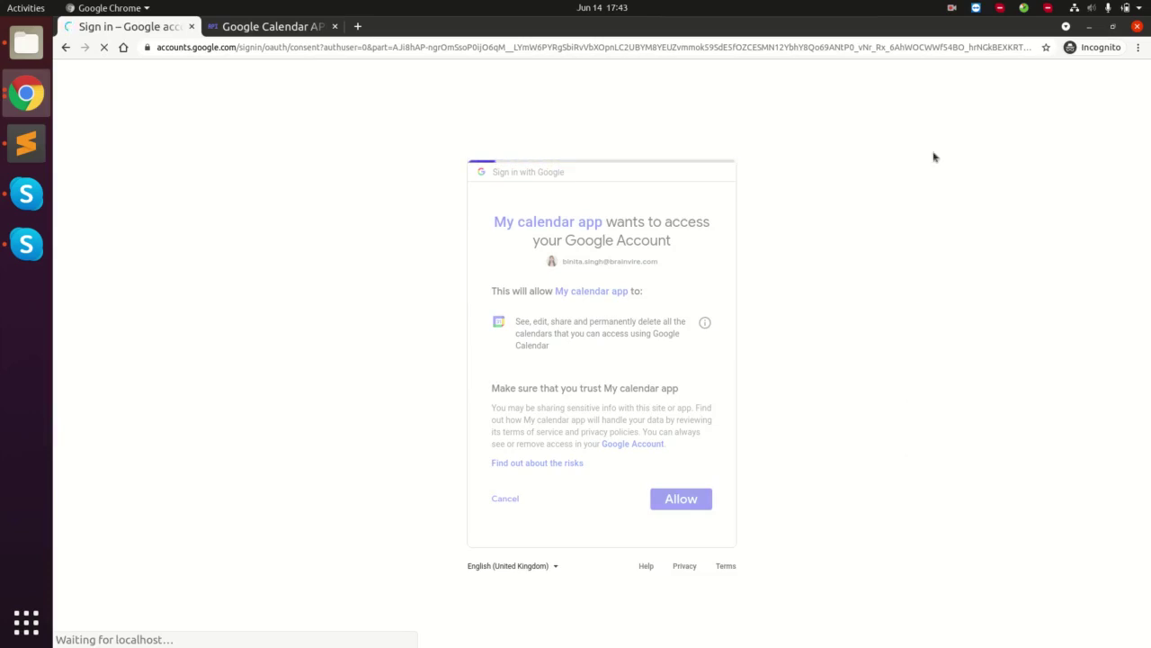
left_click(952, 7)
left_click(940, 65)
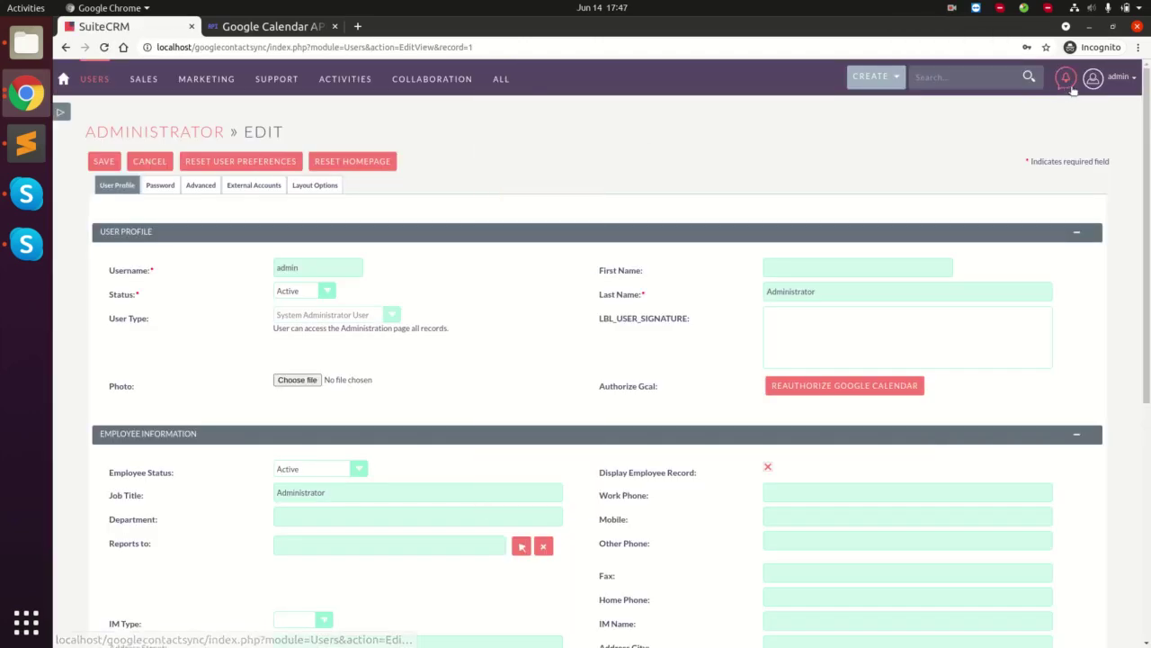
Step: Find the Scheduler settings in the CRM administration and open the Sync Google Calendar Events scheduler to check its interval
left_click(1093, 79)
left_click(1076, 146)
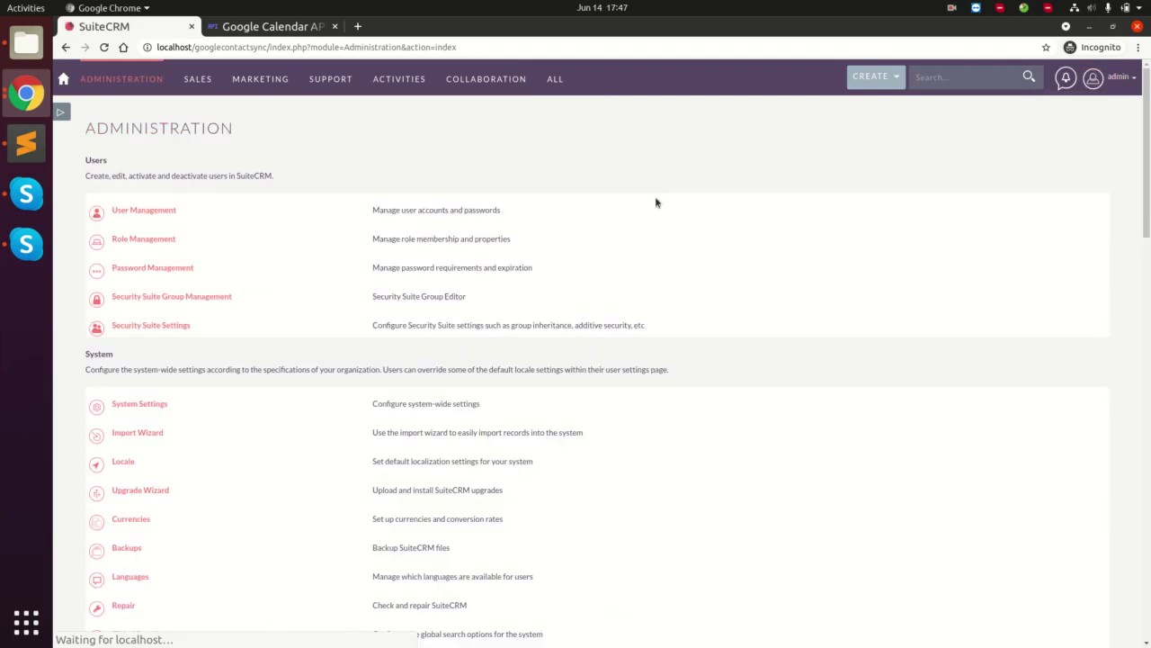
key("ctrl+f")
key("BackSpace")
type("sche")
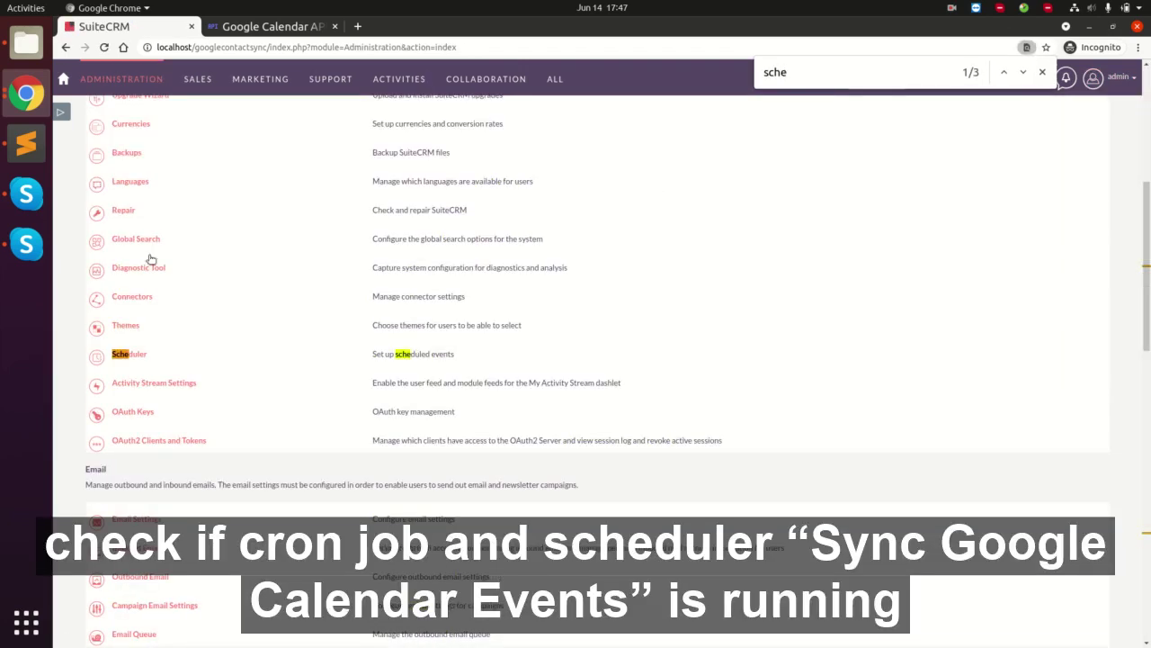
left_click(115, 357)
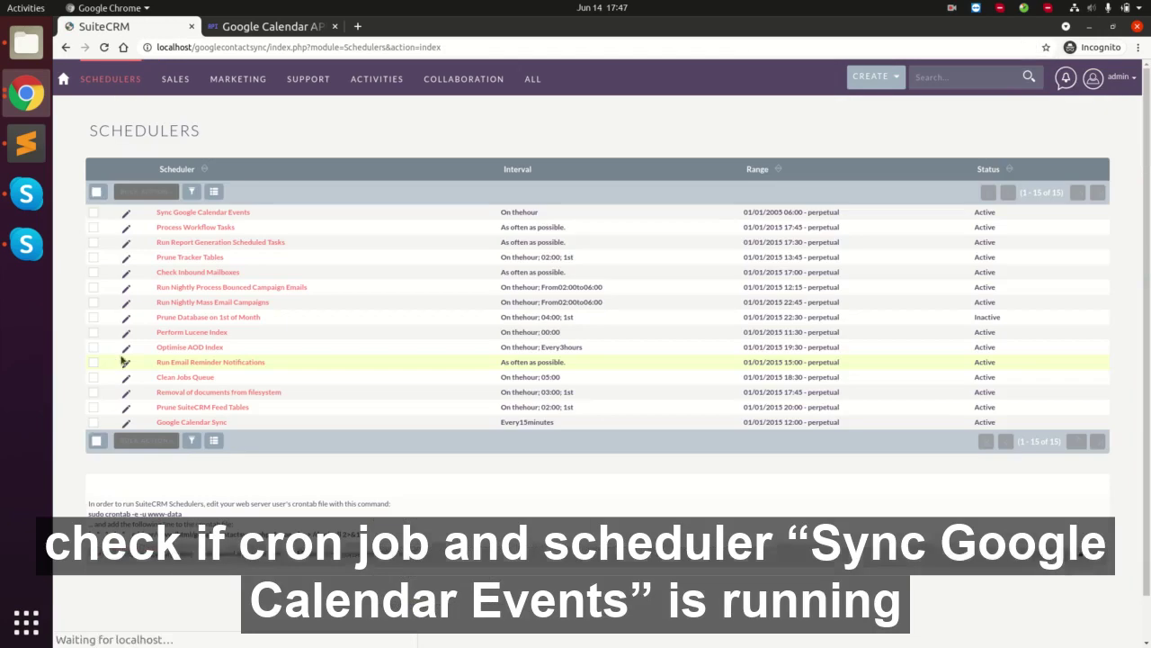
left_click(230, 215)
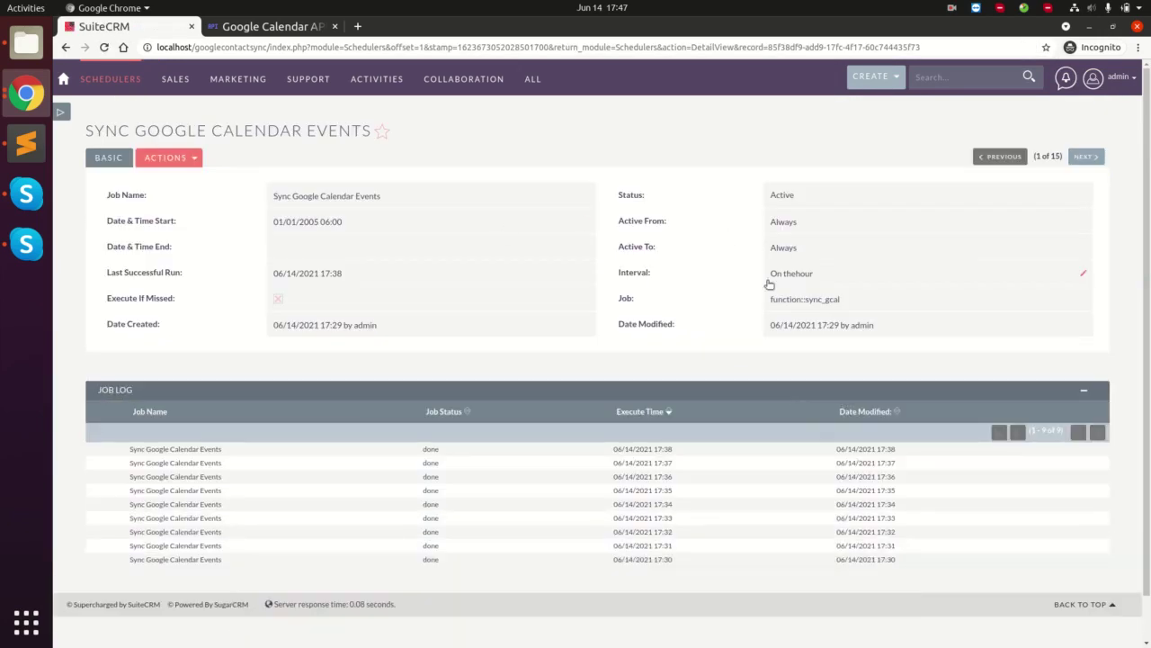
left_click_drag(772, 276, 902, 276)
left_click(701, 287)
Step: Edit the Sync Google Calendar Events scheduler so its interval is as often as possible, and save it
left_click(176, 159)
left_click(162, 179)
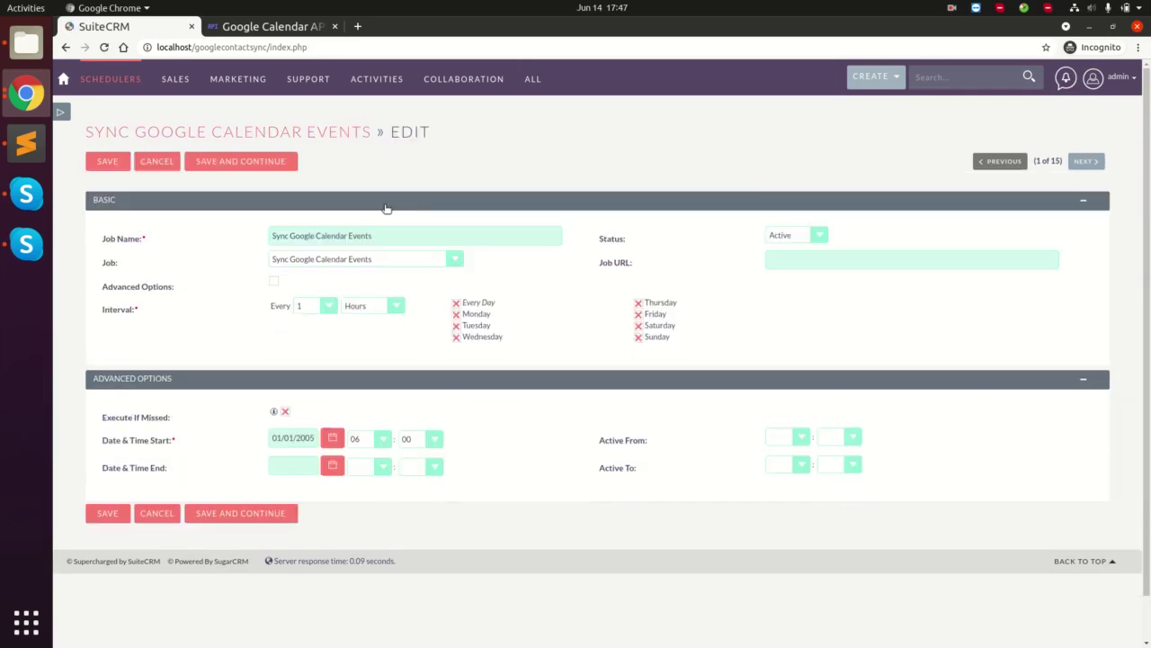
left_click(329, 306)
left_click(356, 306)
left_click(359, 306)
left_click(362, 321)
left_click(107, 162)
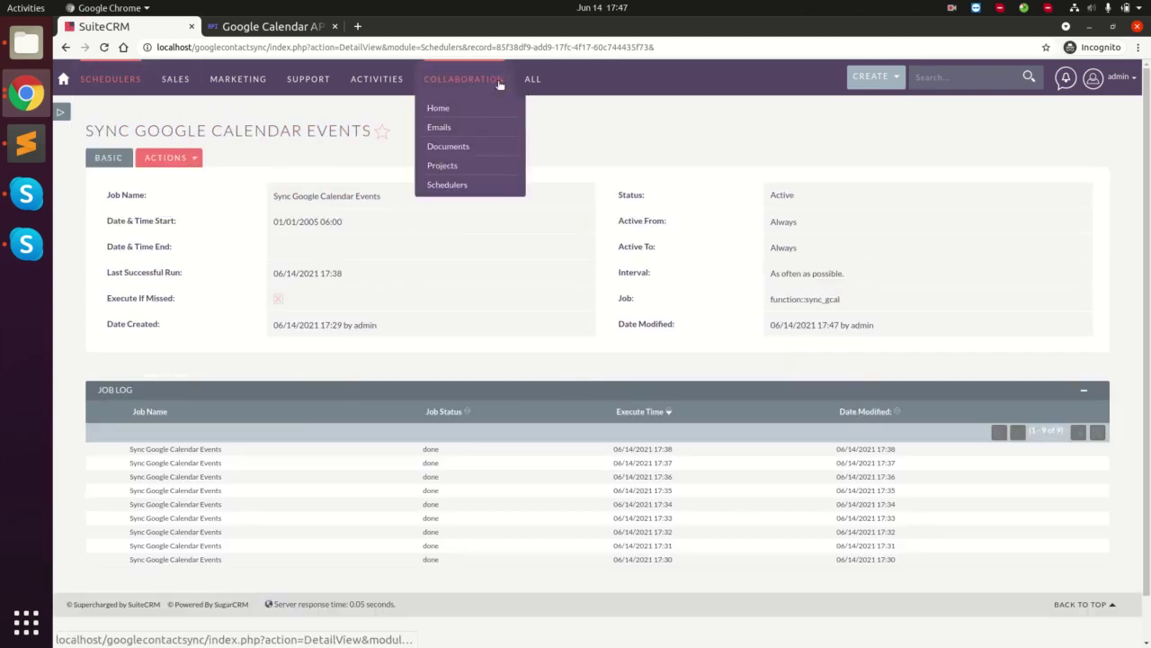
mouse_move(532, 79)
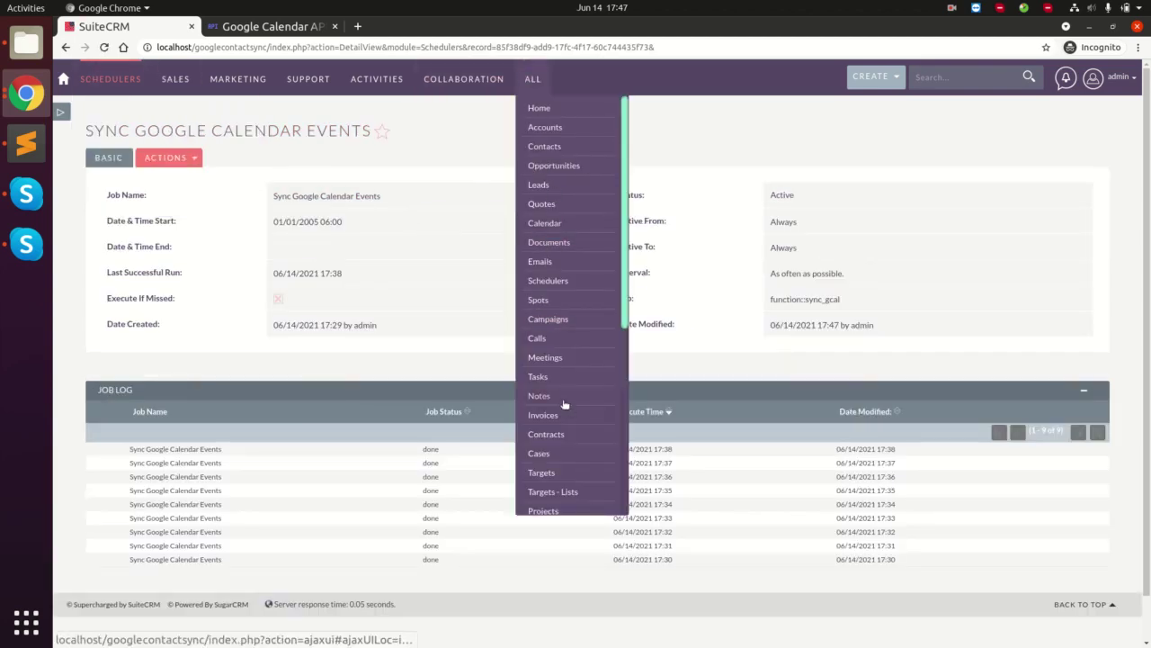
scroll(583, 347, "down", 6)
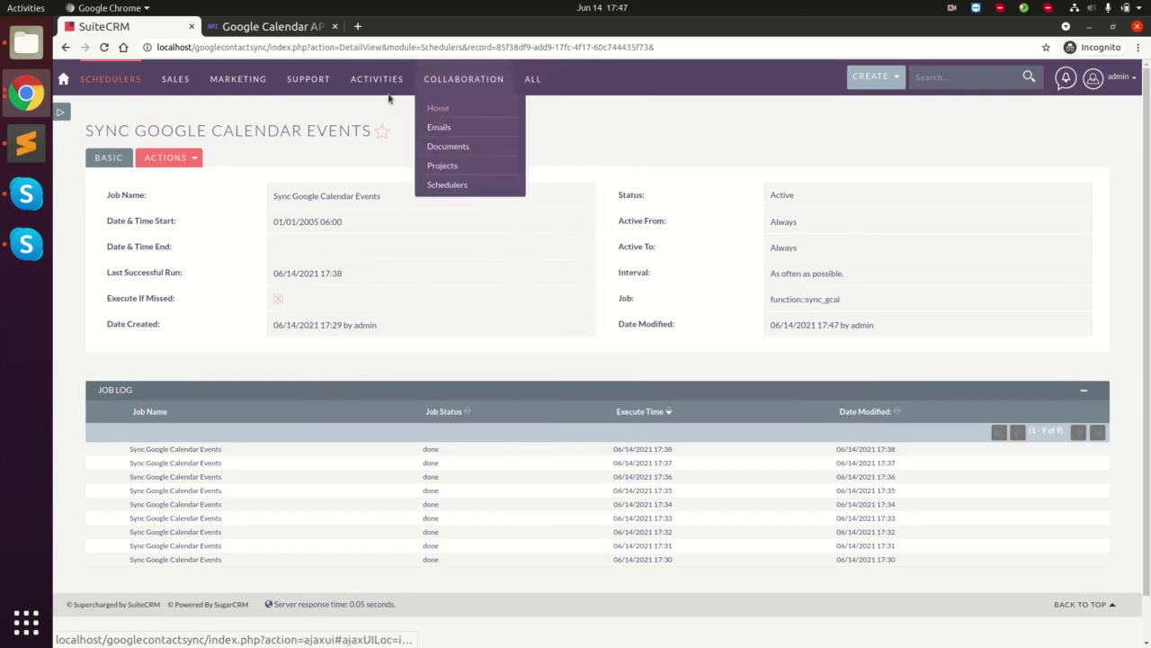
mouse_move(171, 87)
left_click(181, 146)
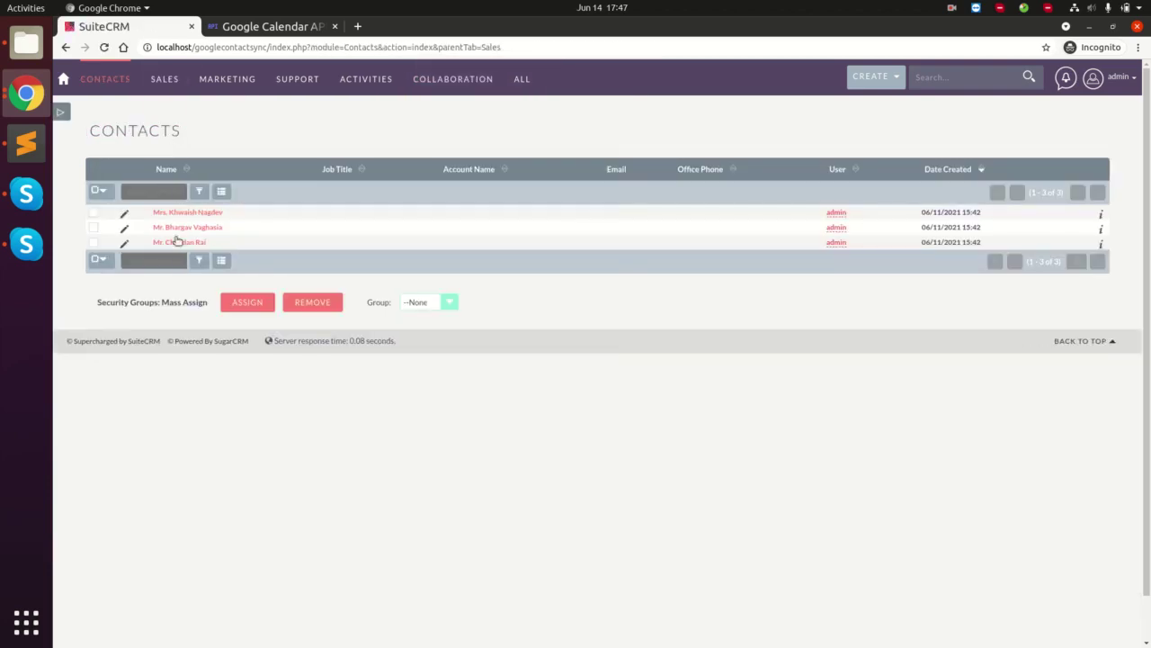
Step: Open the CRM's Meetings module and start a new meeting record
scroll(555, 231, "down", 5)
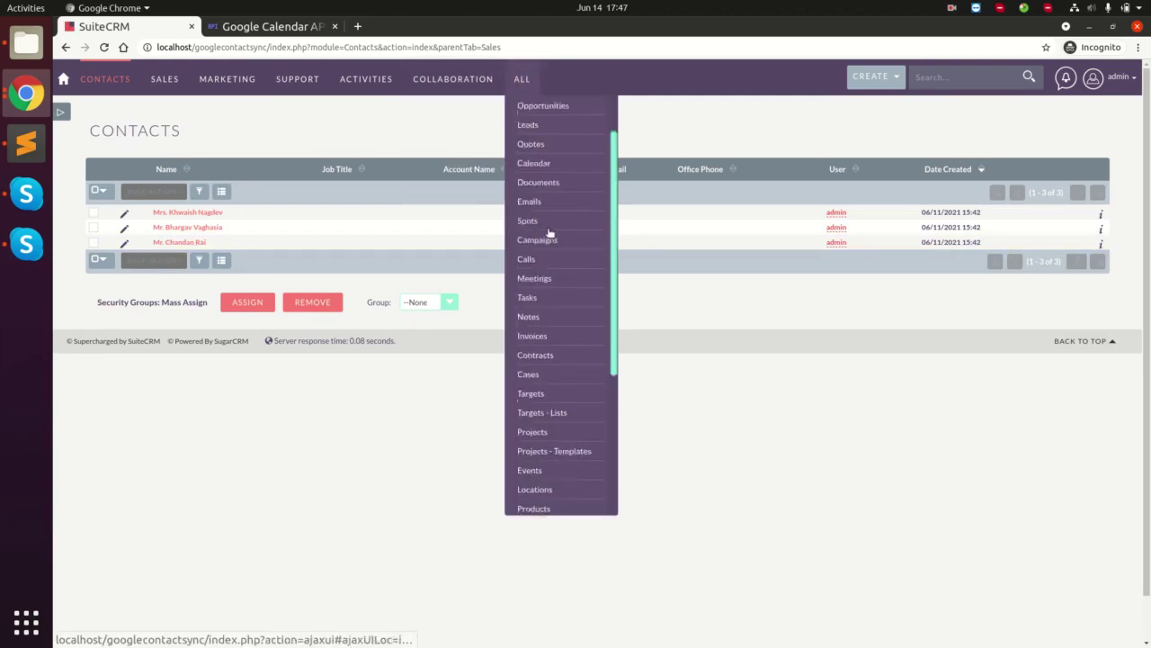
scroll(555, 230, "up", 3)
left_click(539, 241)
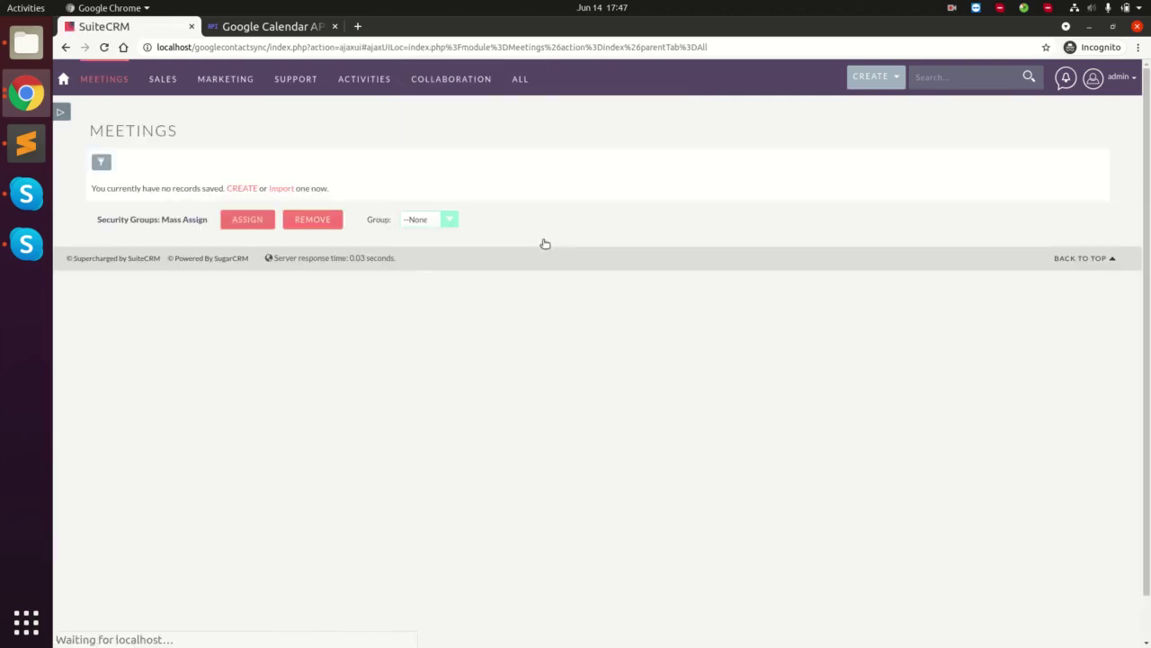
left_click(239, 188)
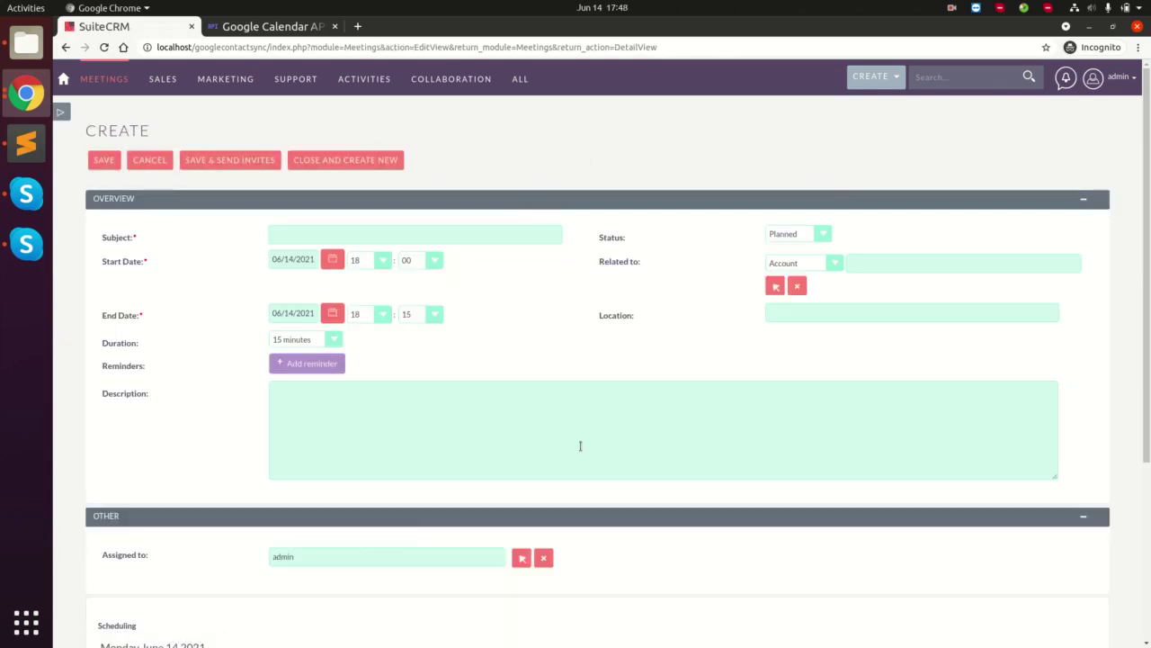
left_click(954, 11)
left_click(933, 63)
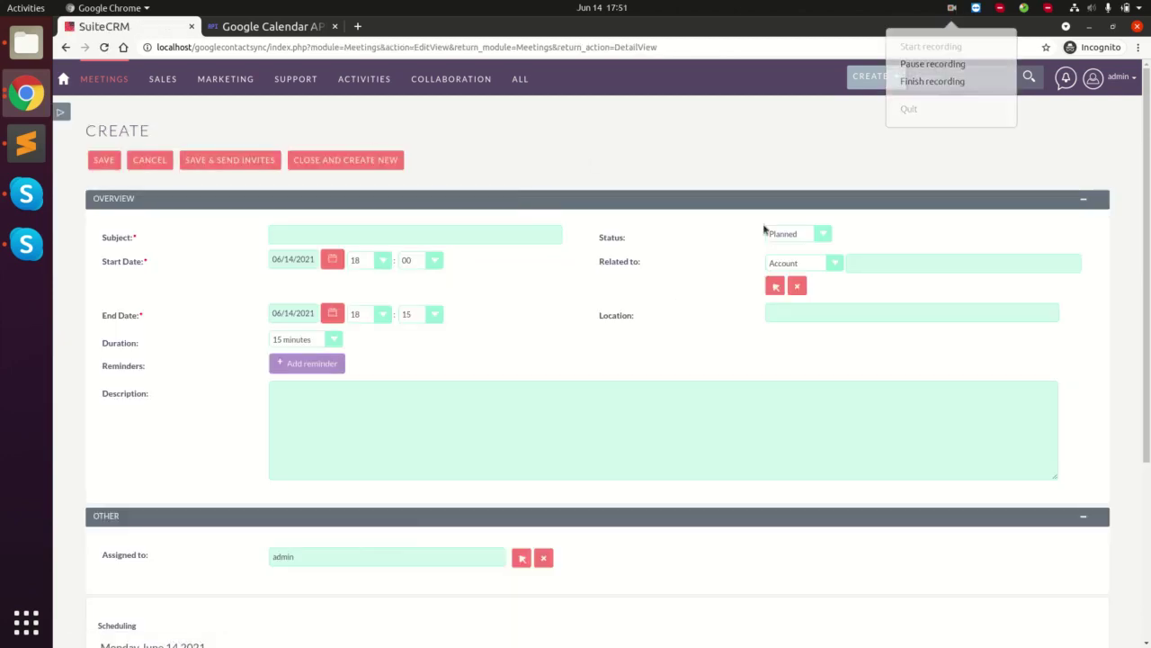
Step: Replace the Google Calendar API page with Google Calendar at calendar.google.com/calendar/u/0/r?tab=mc
left_click(270, 26)
left_click(385, 50)
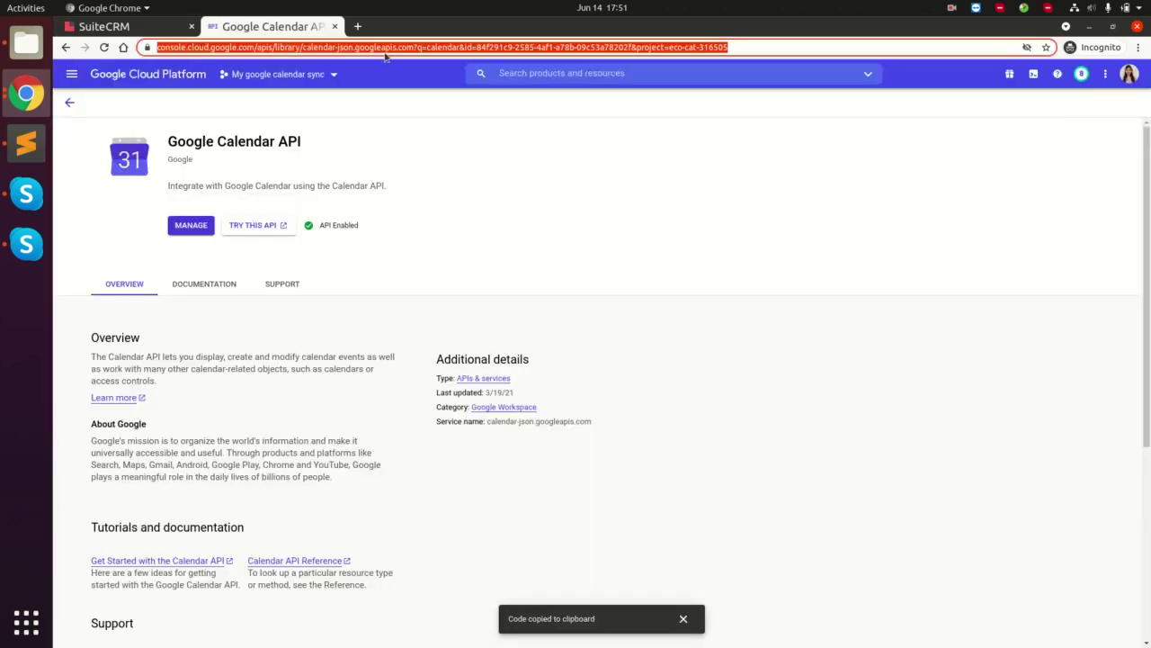
type("calendar.google.com/calendar/u/0/r?tab=mc")
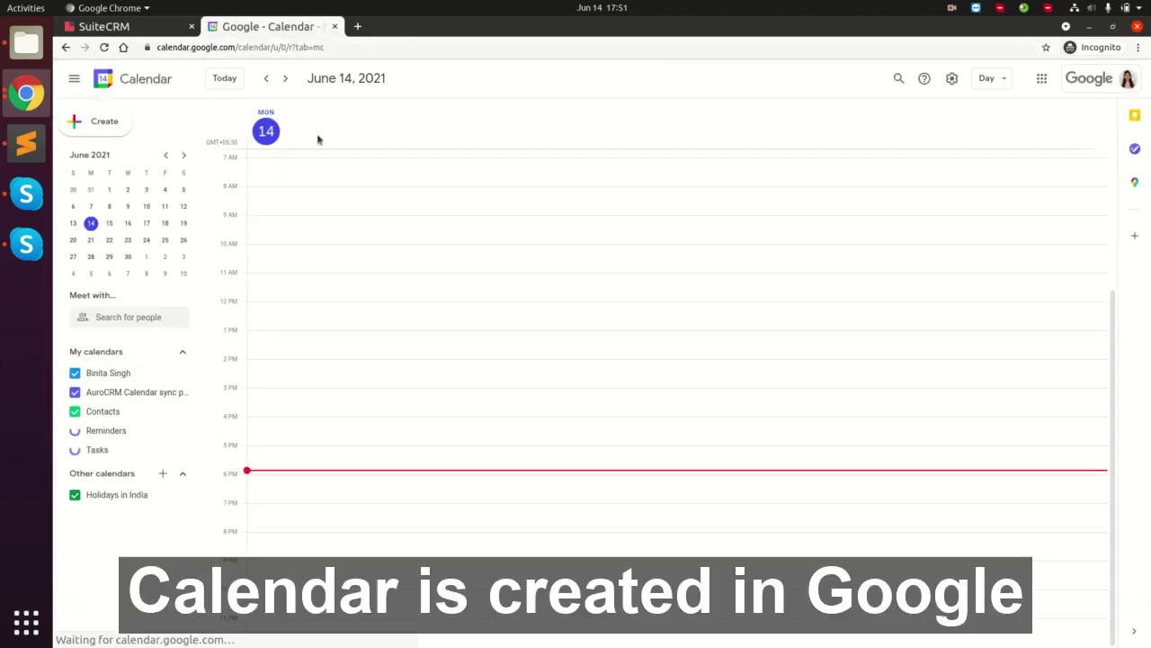
Step: Check the name in the settings of the AuroCRM Calendar sync page calendar, and return to the calendar view
left_click(117, 397)
left_click(117, 397)
left_click(181, 392)
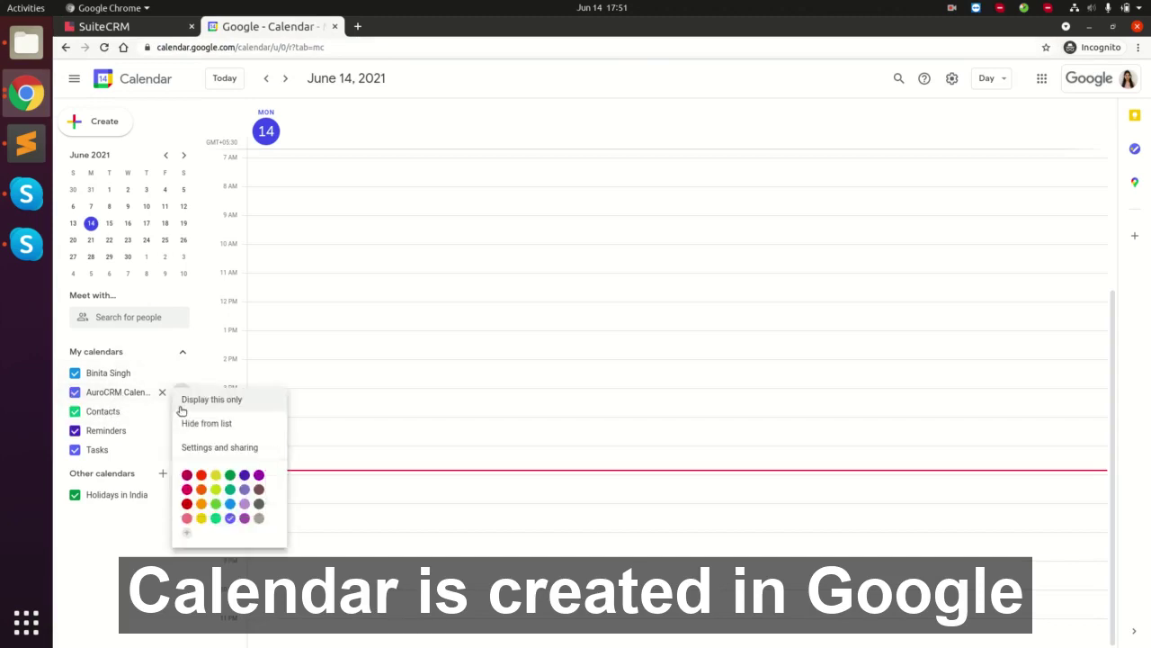
left_click(192, 447)
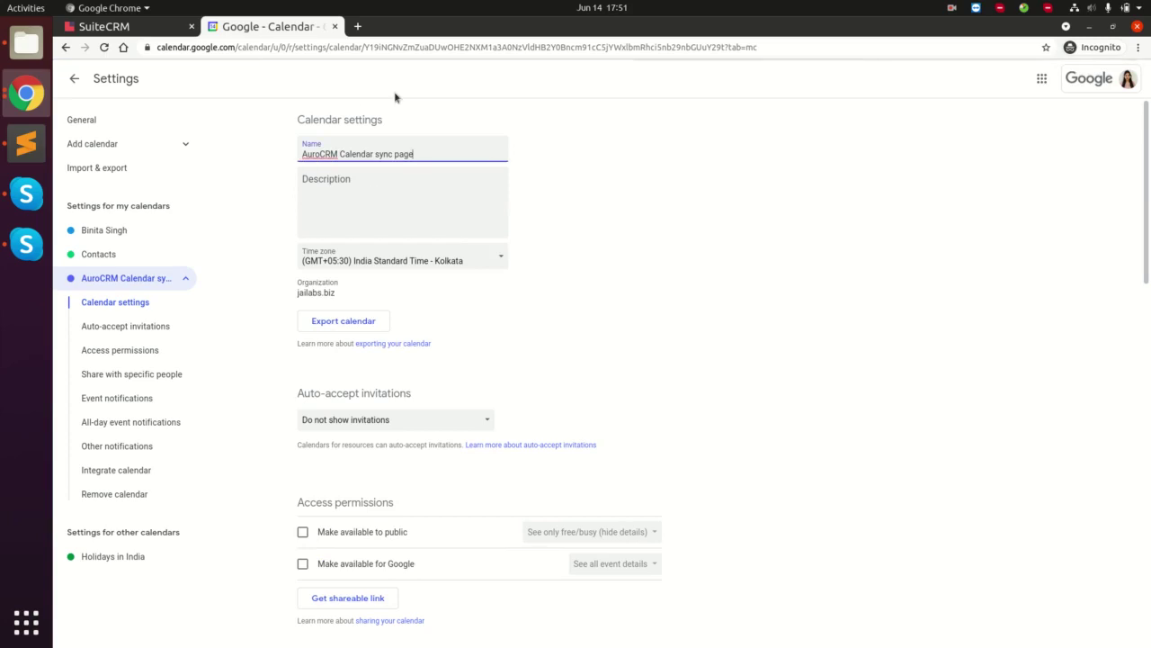
left_click_drag(418, 154, 288, 159)
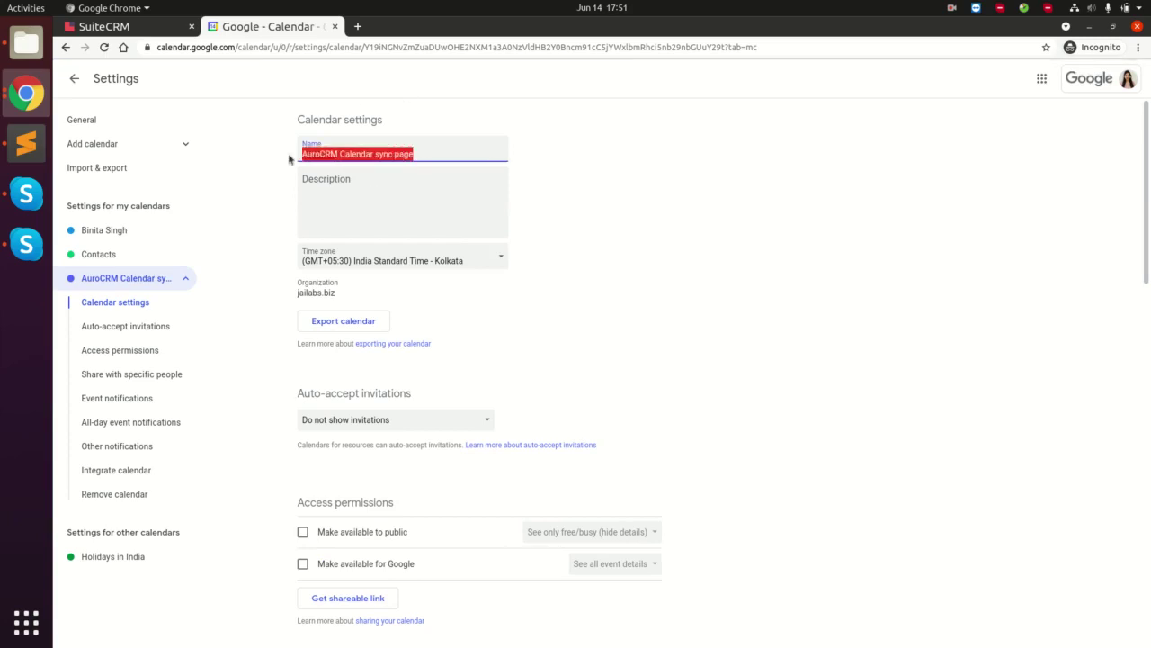
left_click(673, 265)
left_click(74, 78)
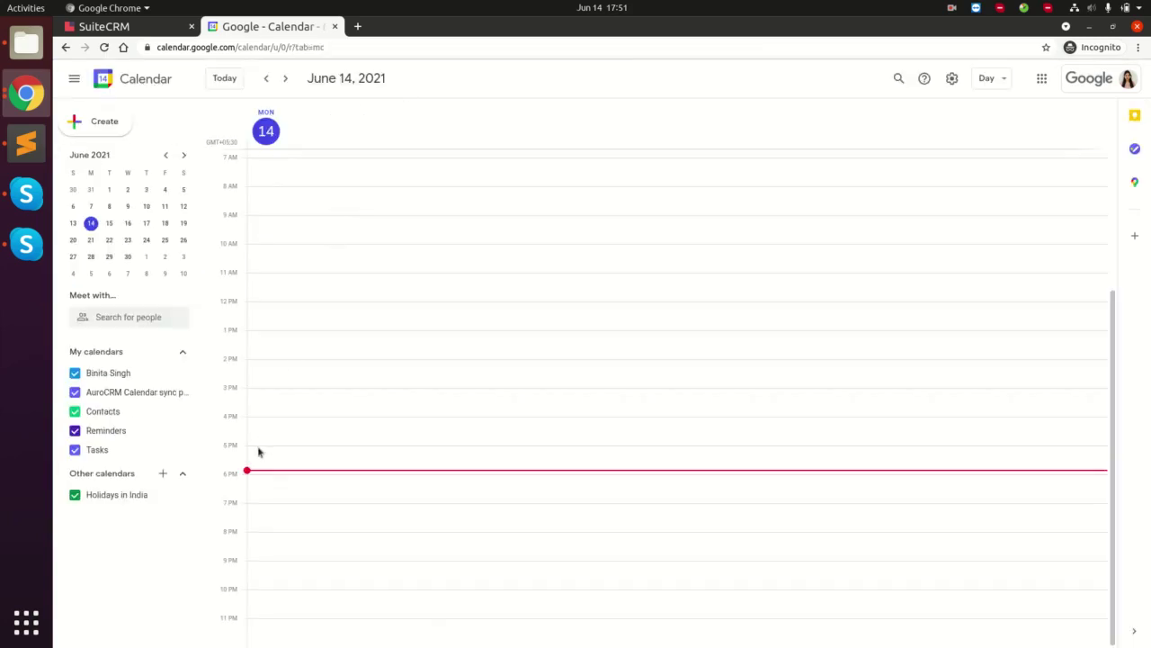
Step: Create and save a 6:30–7:30pm event on June 14 titled "Google Calender to CRM" in the AuroCRM Calendar sync page calendar
left_click(262, 505)
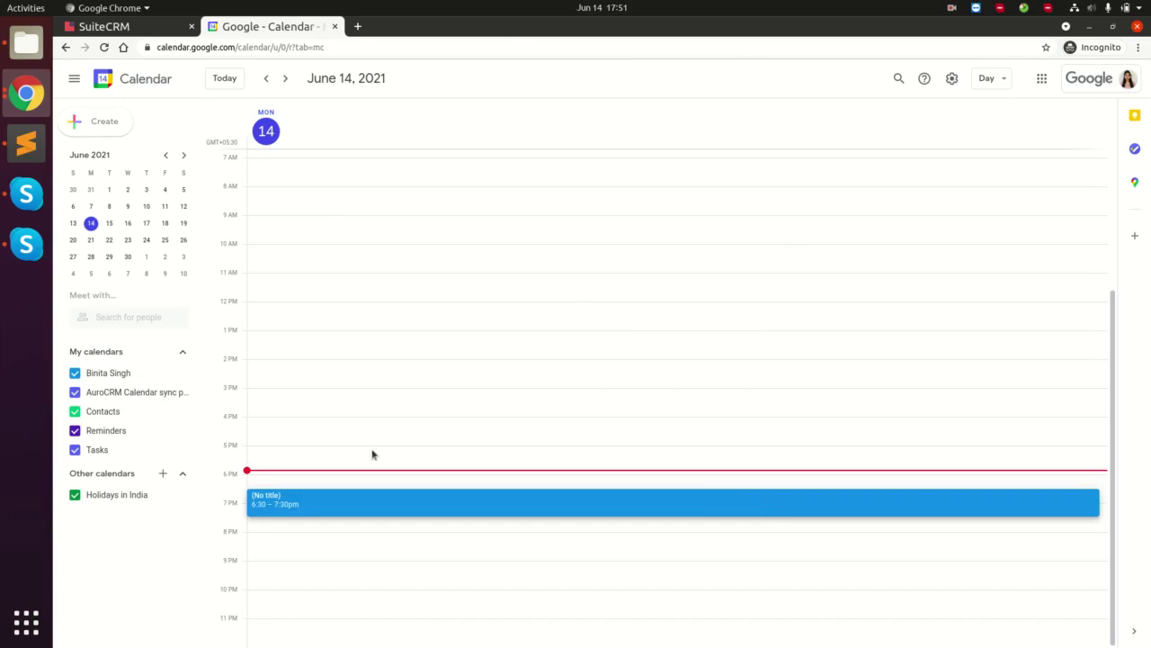
type("Google Cal")
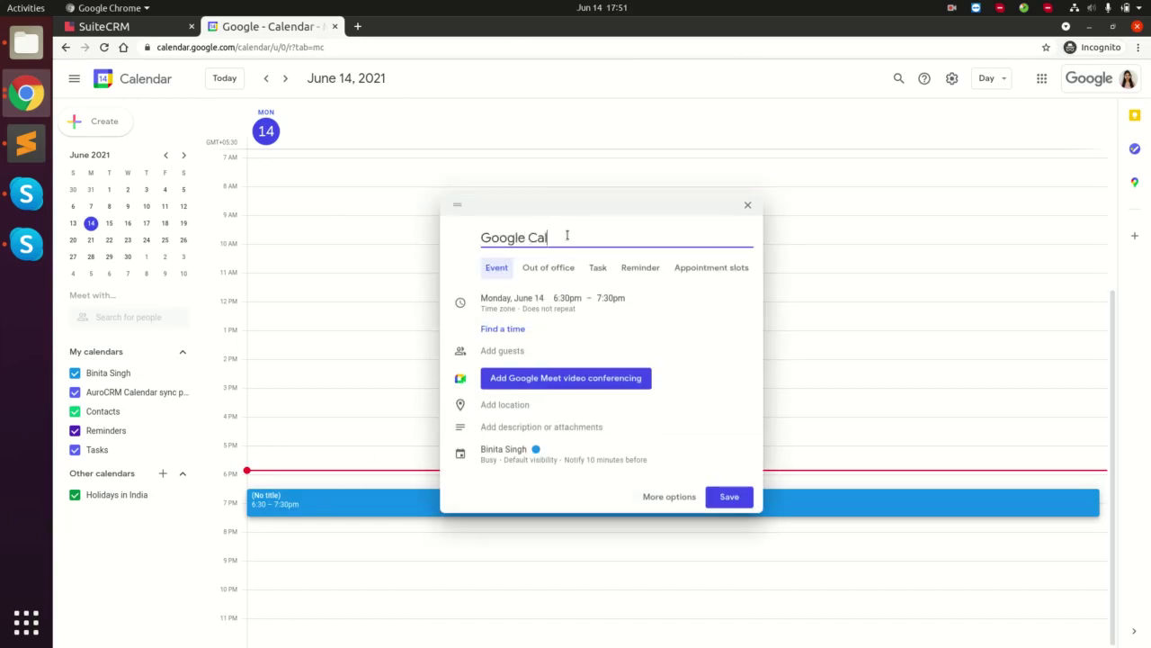
type("ender to CRM")
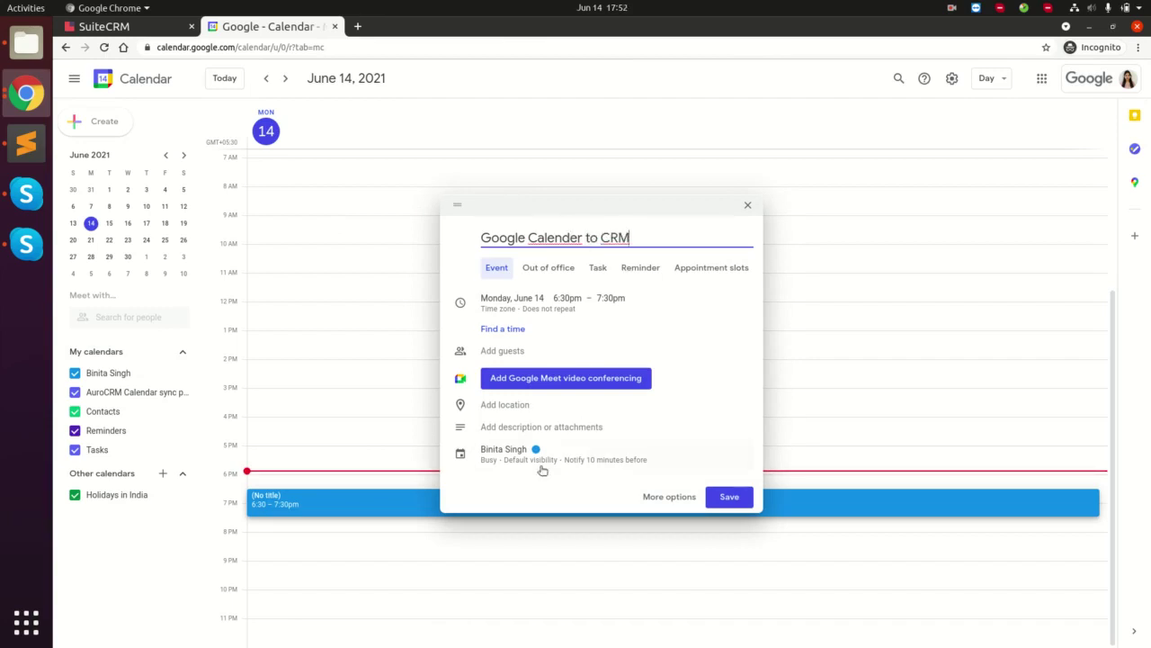
left_click(520, 461)
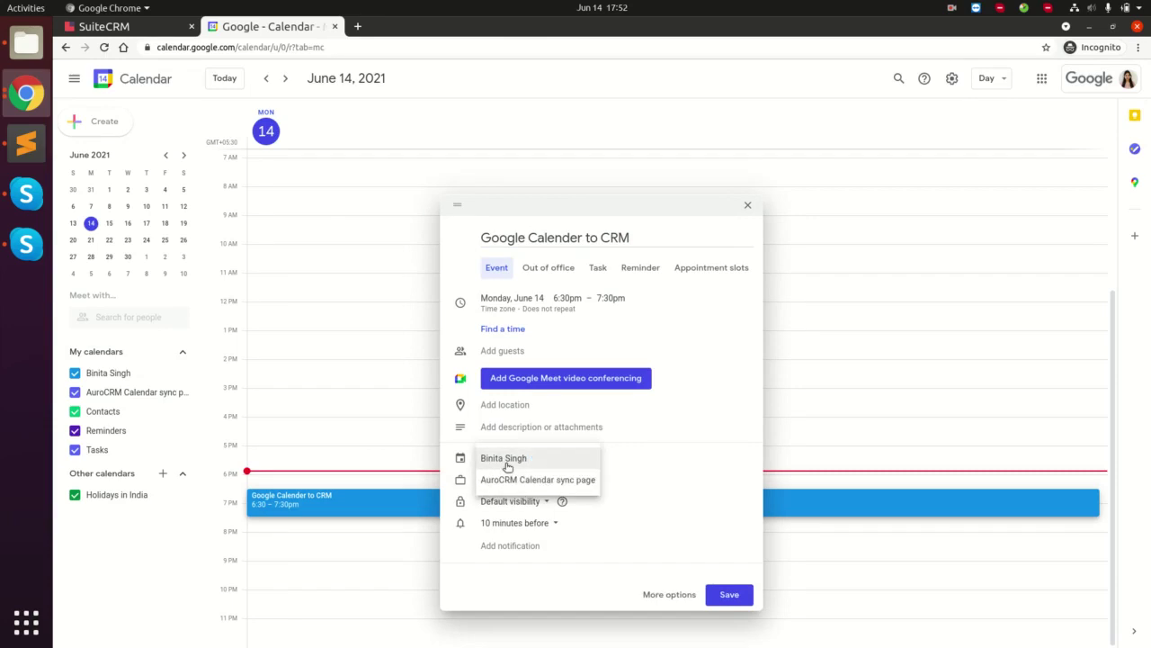
left_click(511, 480)
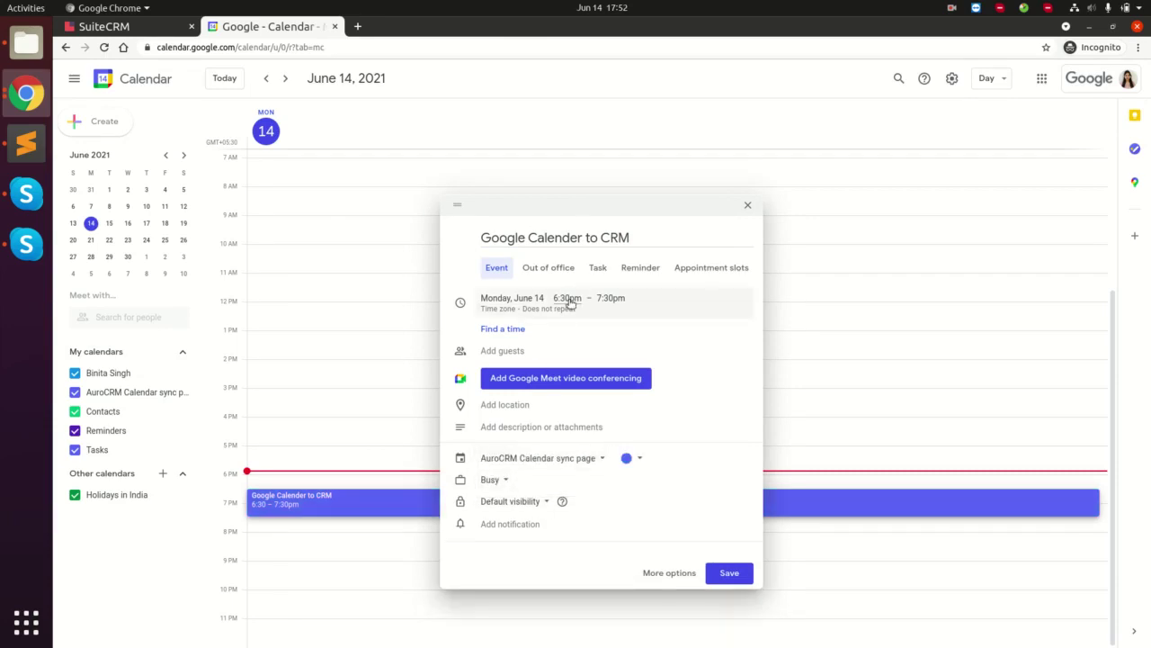
left_click(740, 574)
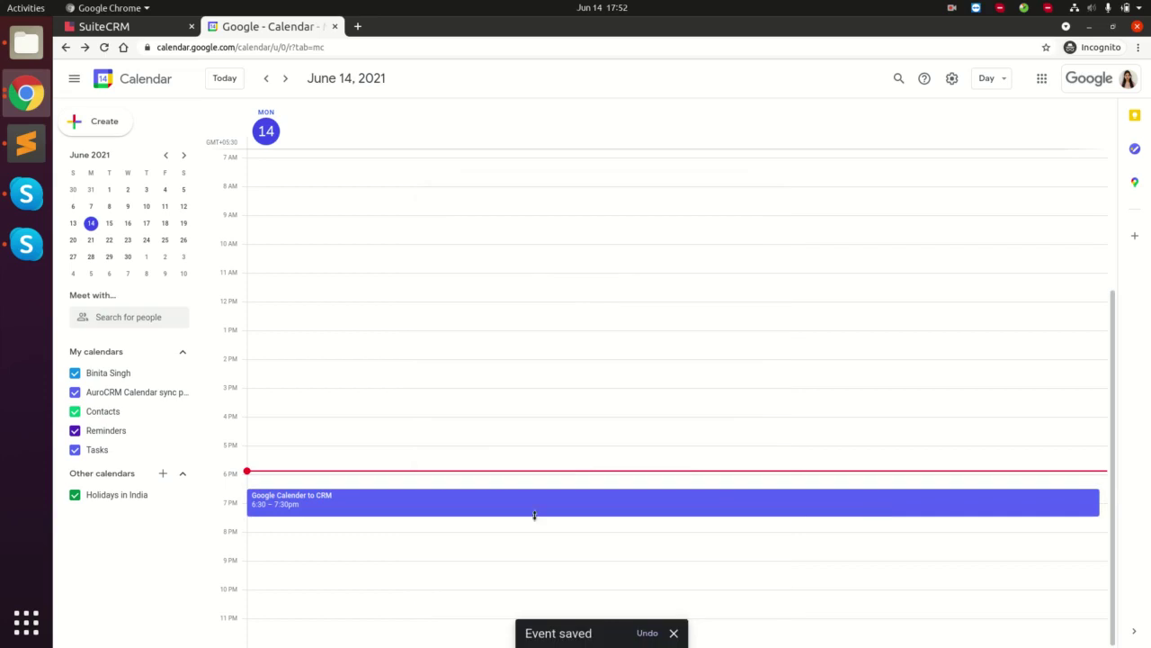
Step: Switch to SuiteCRM and give the new meeting the subject "CRM to Google Calender" and the start date 06/14/2021
left_click(108, 26)
left_click(358, 235)
type("CRM to Google Calender")
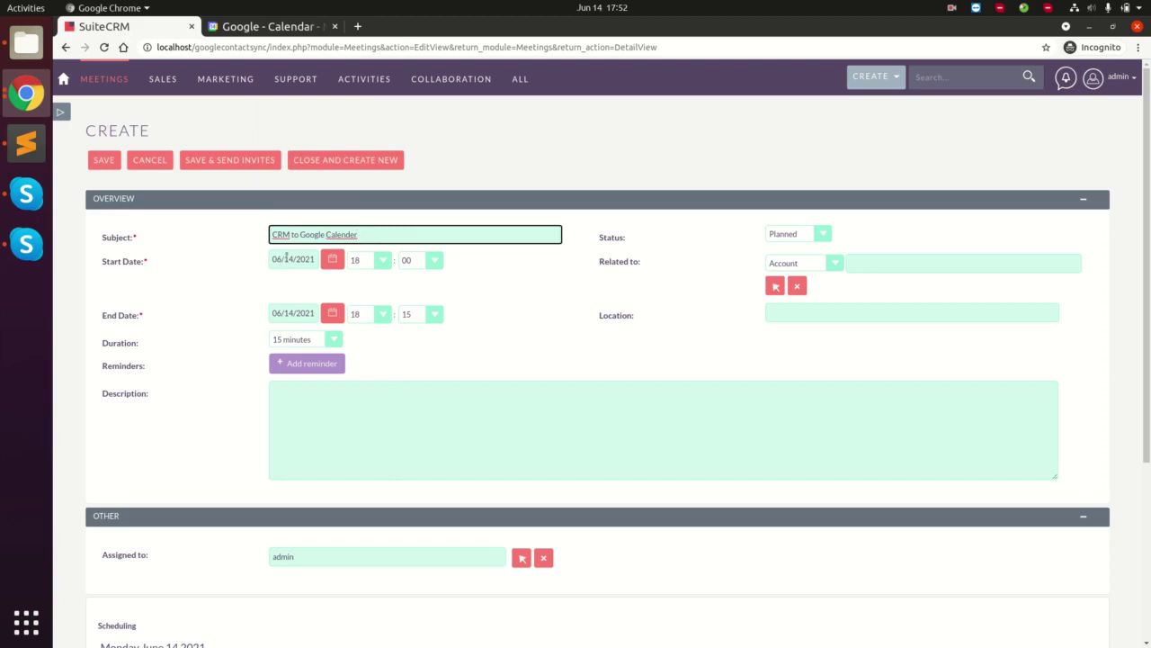
left_click(332, 261)
left_click(265, 419)
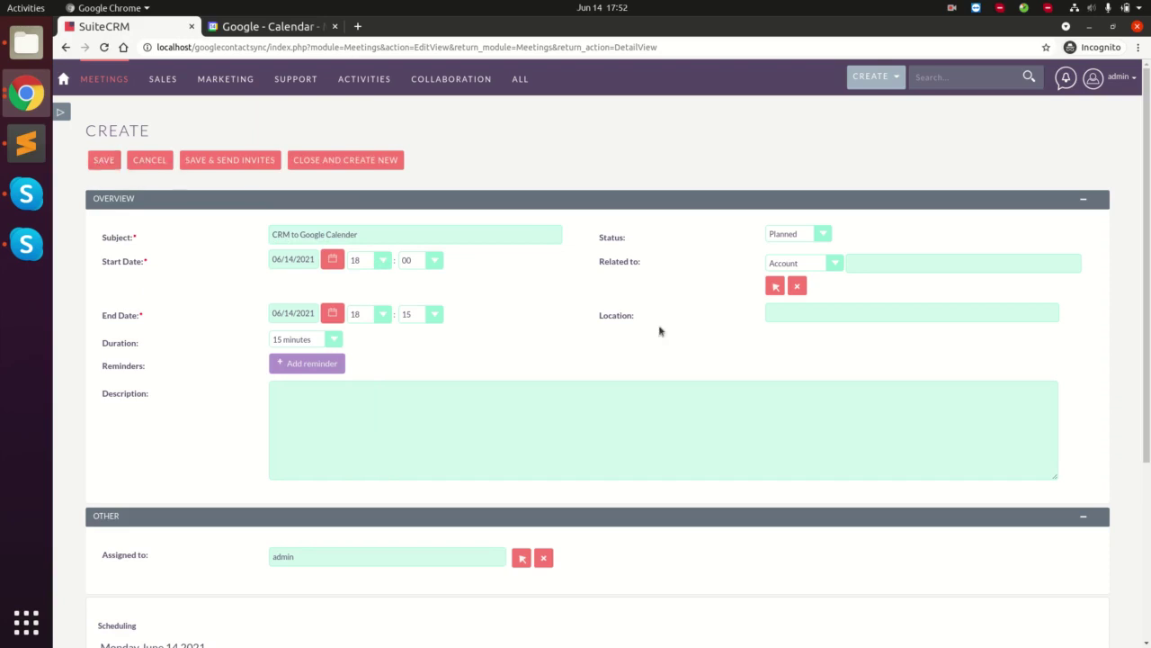
Step: Search the invitees by the contact's first name, add the matching contact to the meeting, and save the record
scroll(500, 317, "down", 5)
left_click(117, 547)
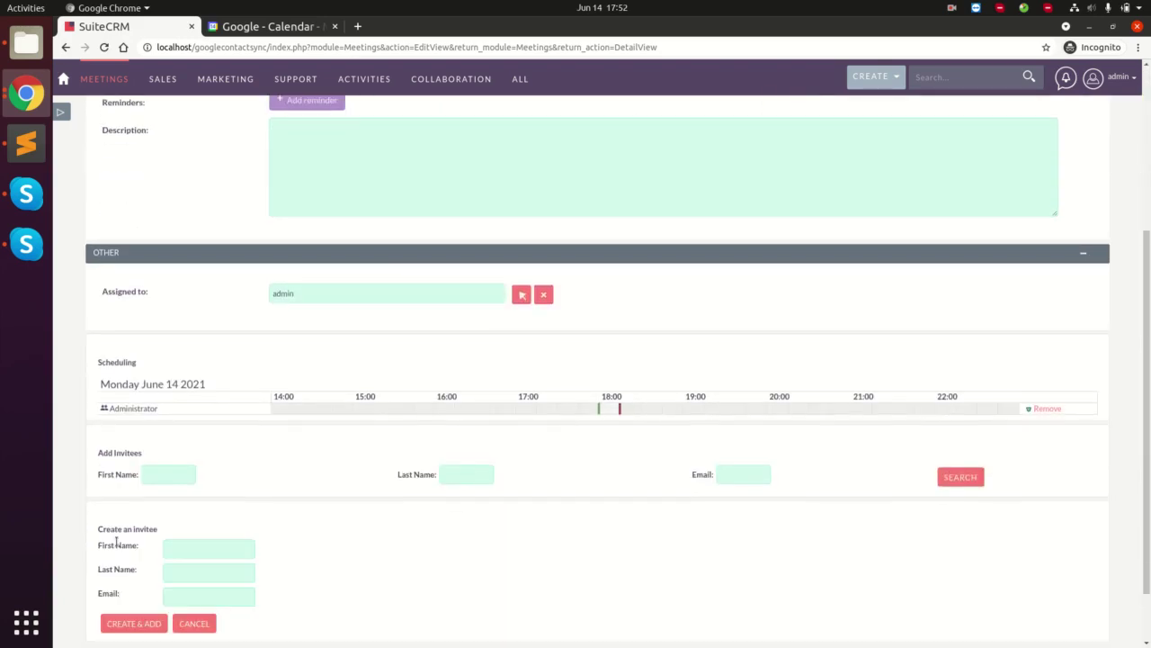
left_click(172, 470)
type("chandan")
key("Return")
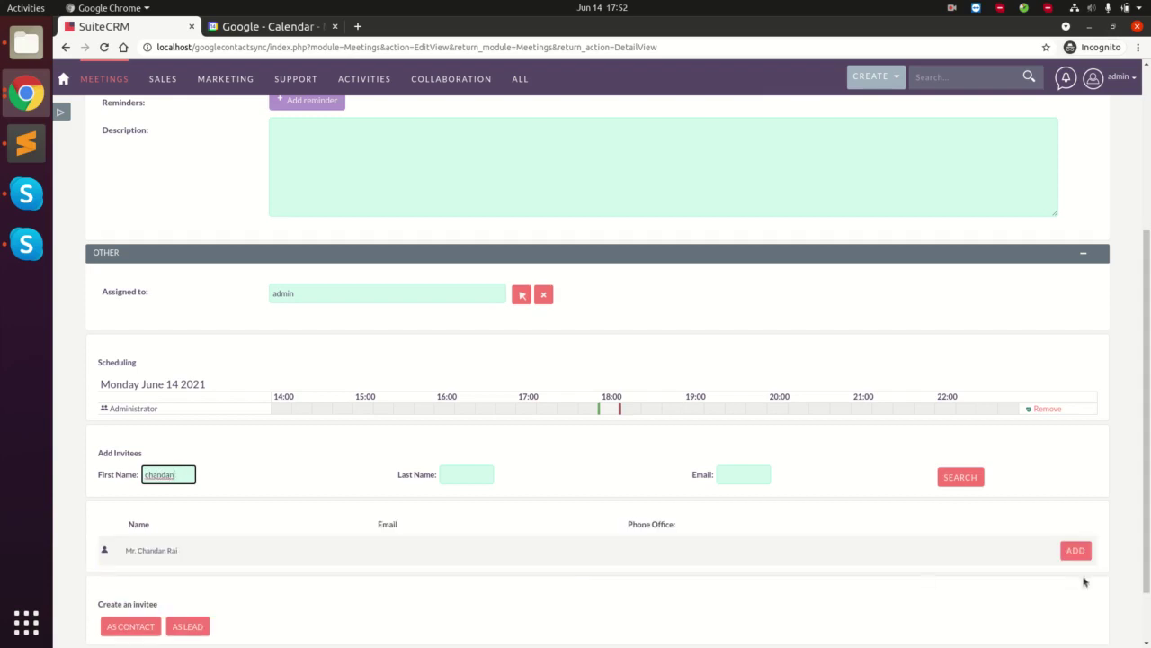
left_click(1074, 550)
scroll(265, 326, "up", 5)
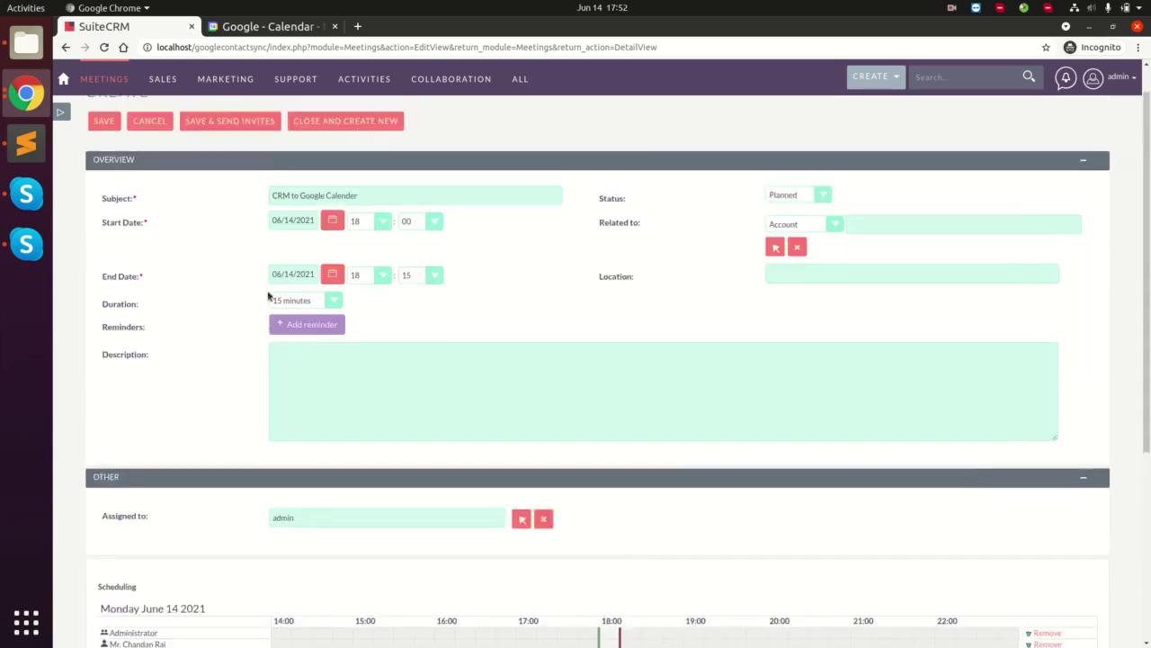
left_click(102, 161)
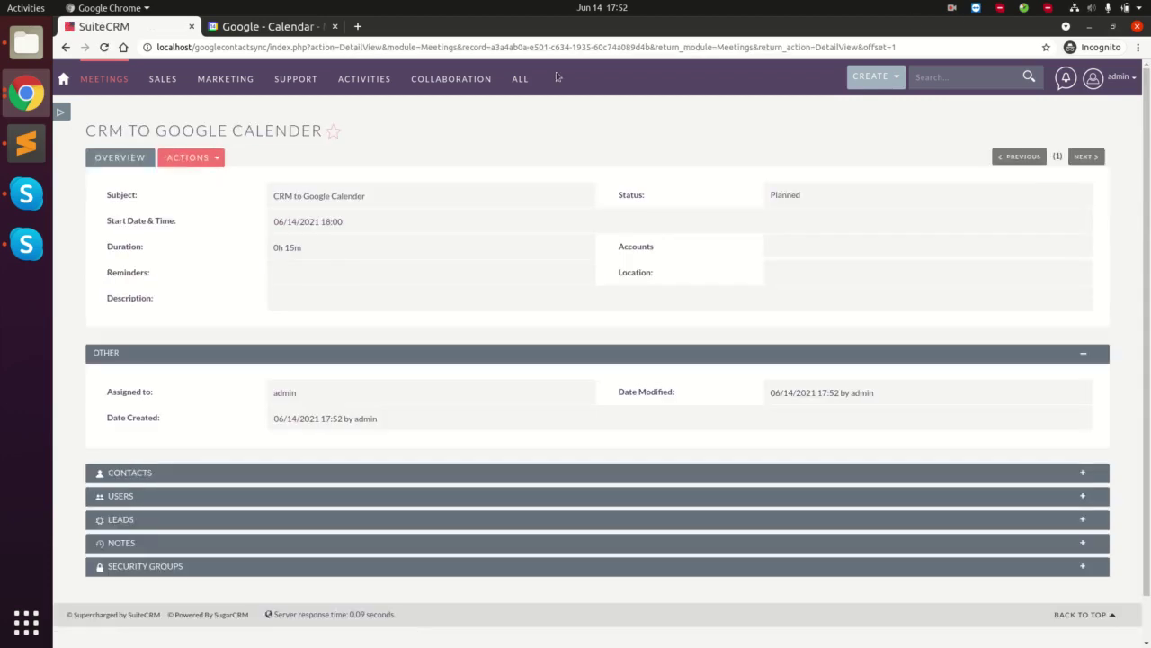
Step: View the Meetings list and check the subject of the "CRM to Google Calender" record
mouse_move(98, 83)
left_click(104, 129)
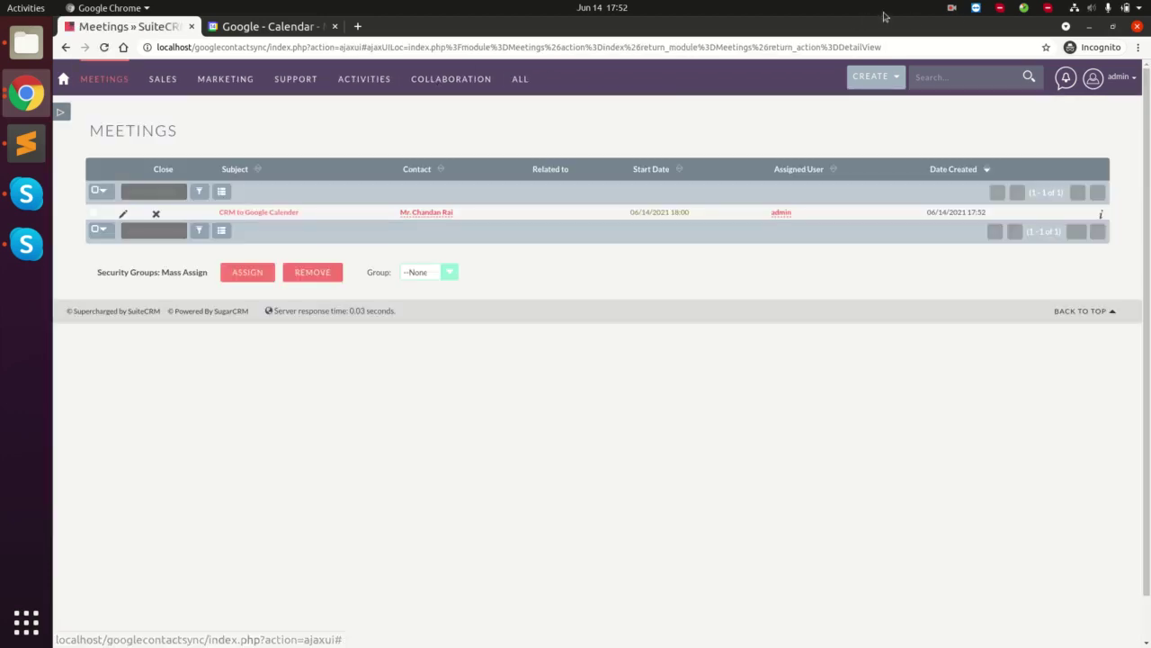
left_click_drag(214, 213, 302, 213)
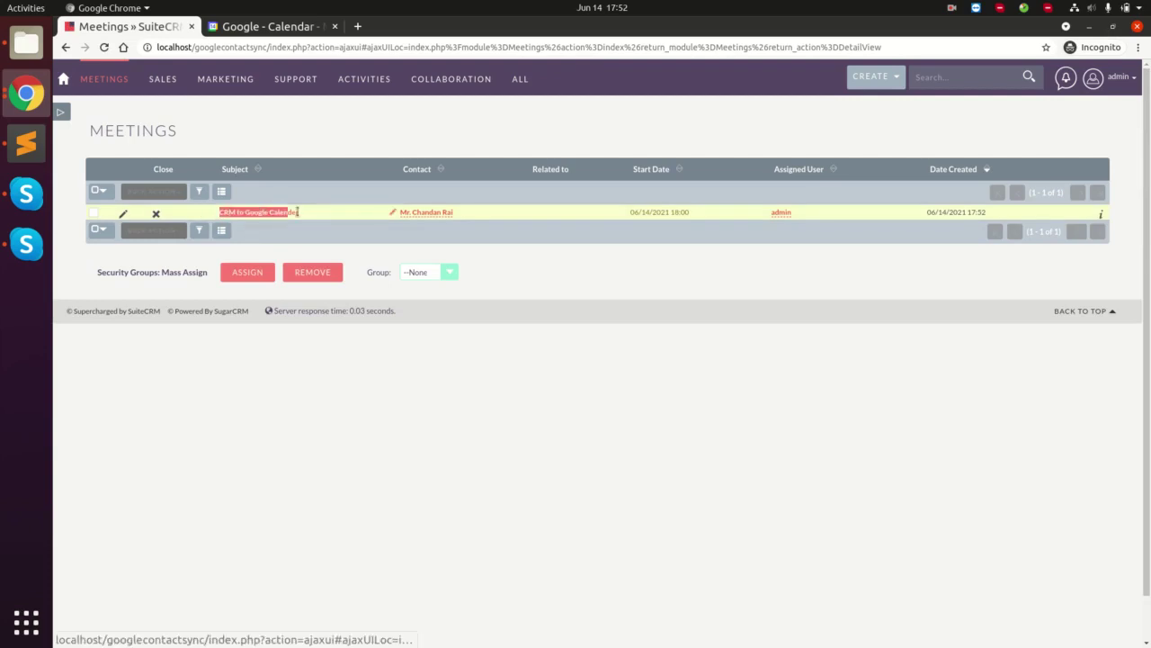
left_click(393, 253)
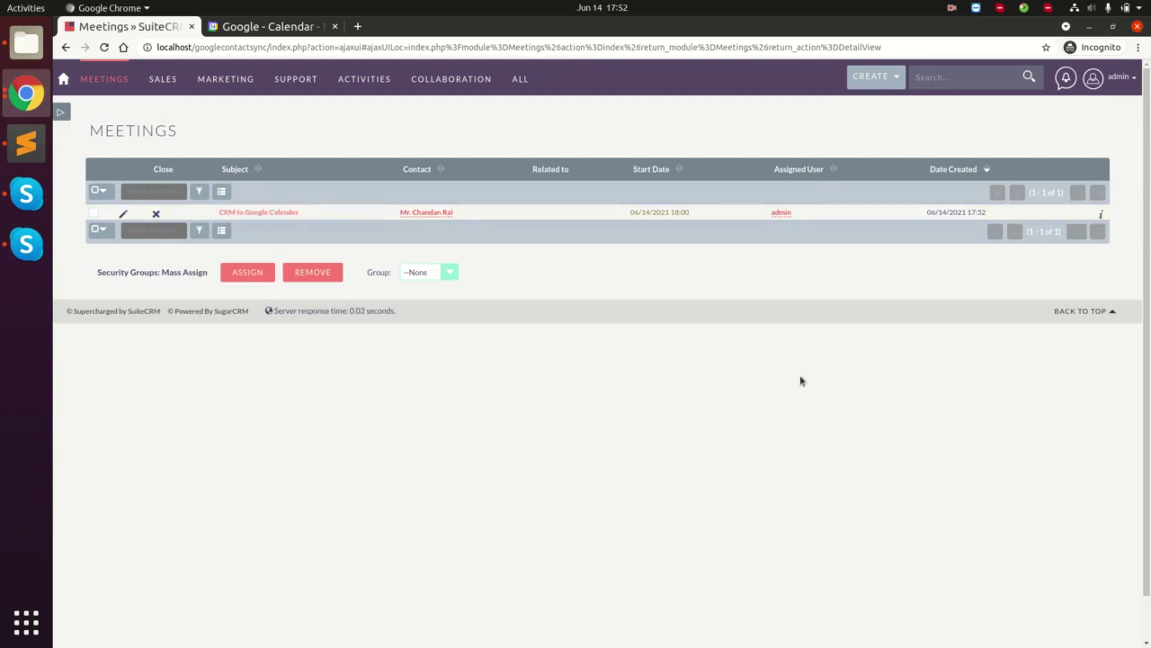
left_click(952, 12)
left_click(927, 59)
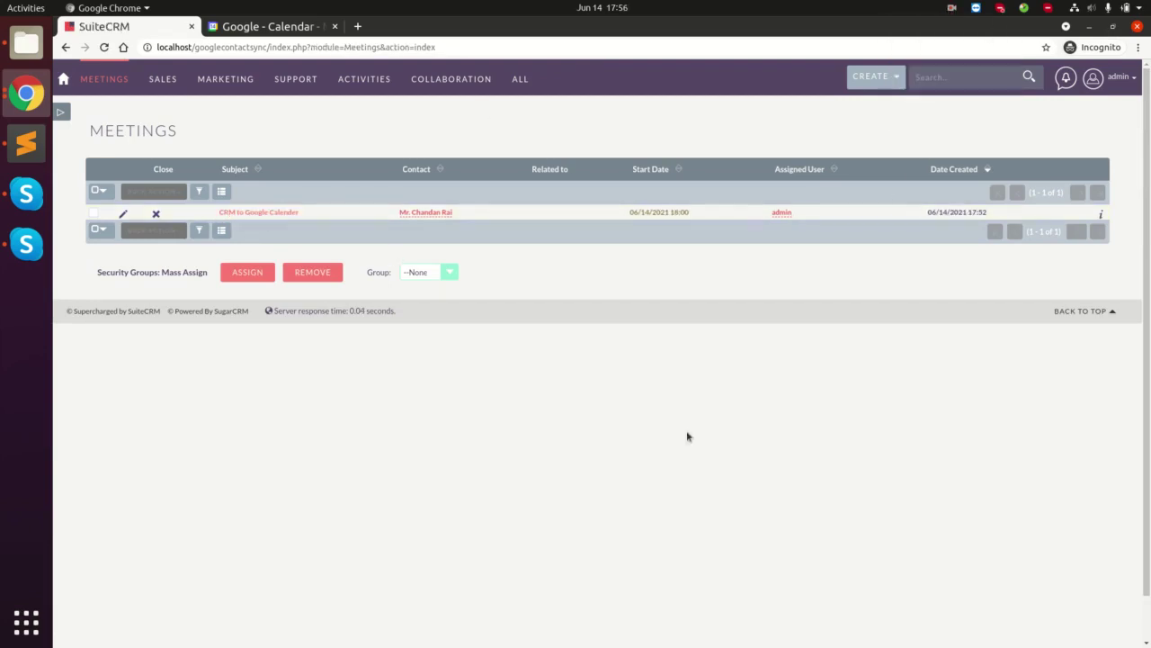
Step: Refresh the Meetings list, open the "Google Calender to CRM" meeting to check its start date and time, and return to the list
key("F5")
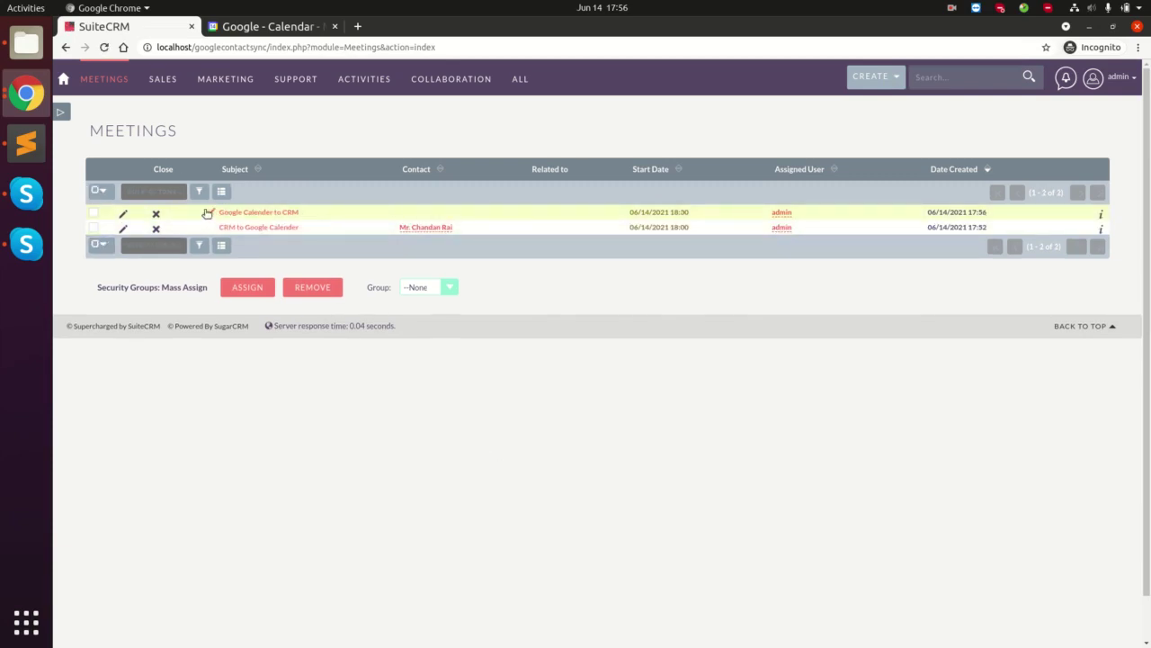
left_click(264, 212)
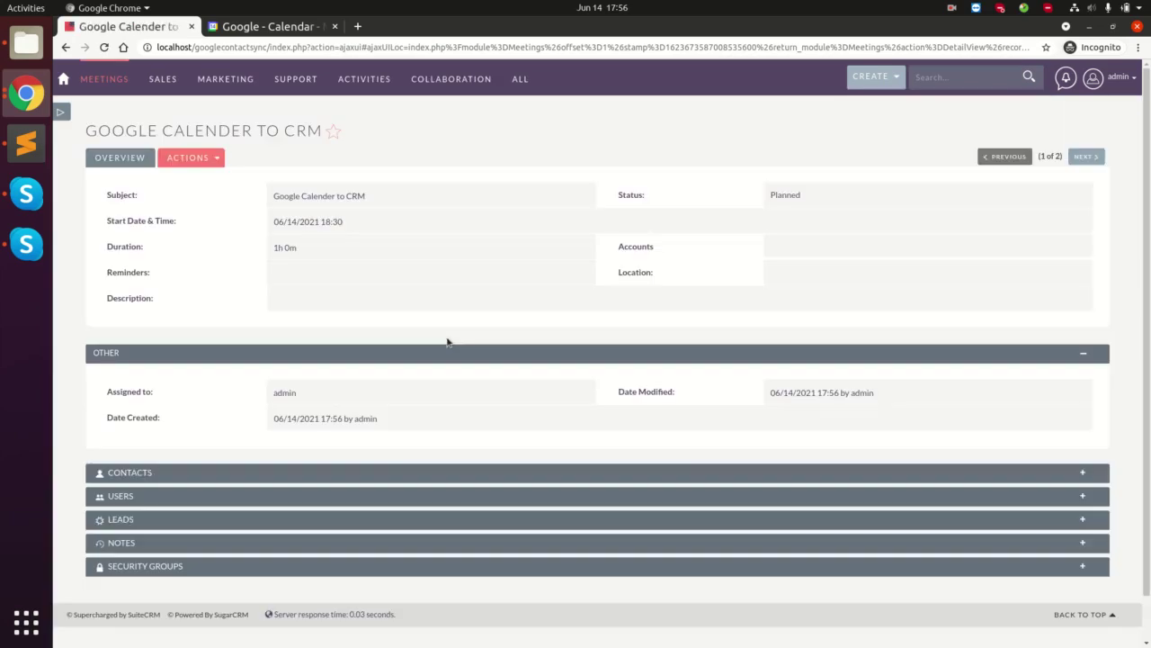
left_click_drag(268, 222, 380, 227)
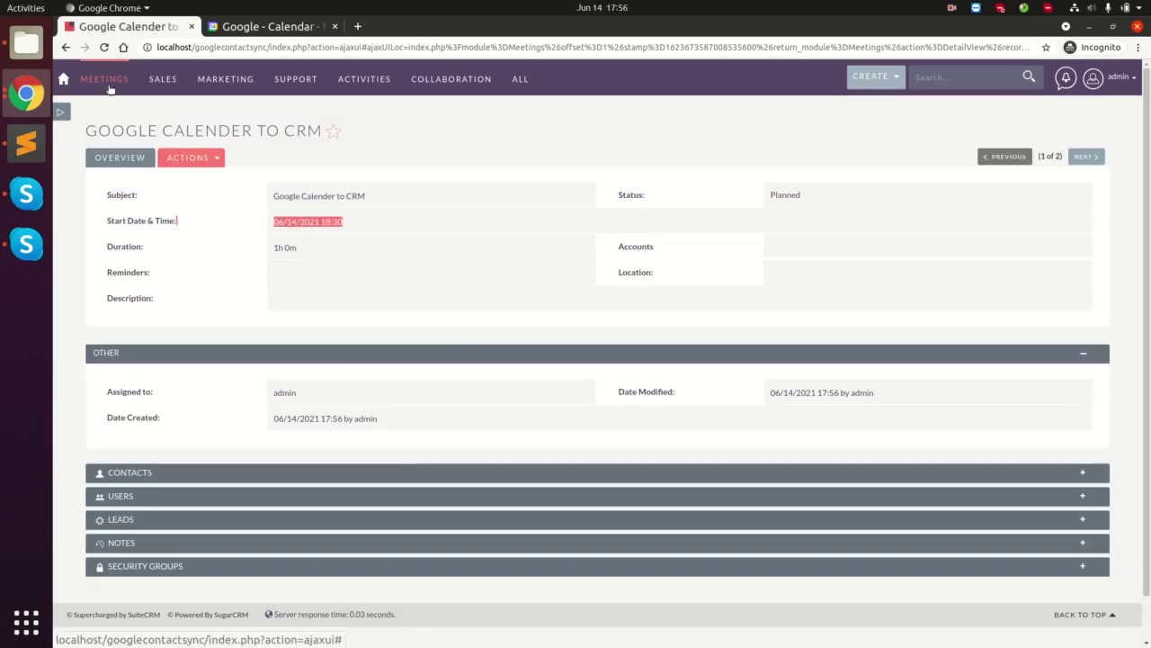
left_click(65, 49)
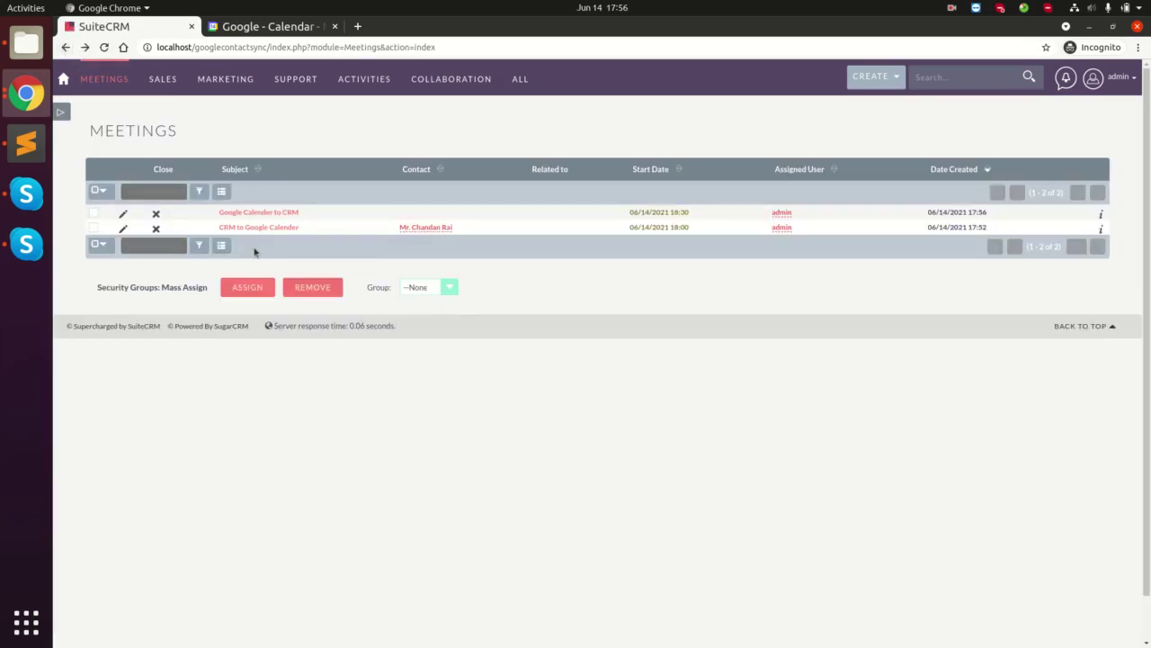
left_click(950, 9)
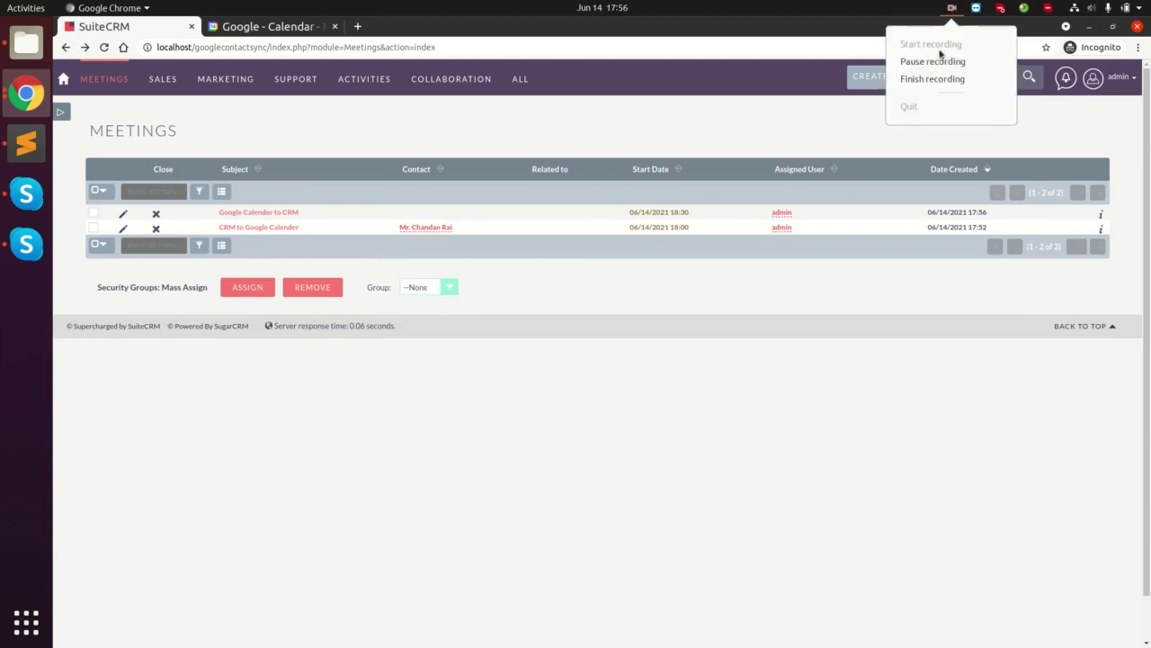
left_click(918, 62)
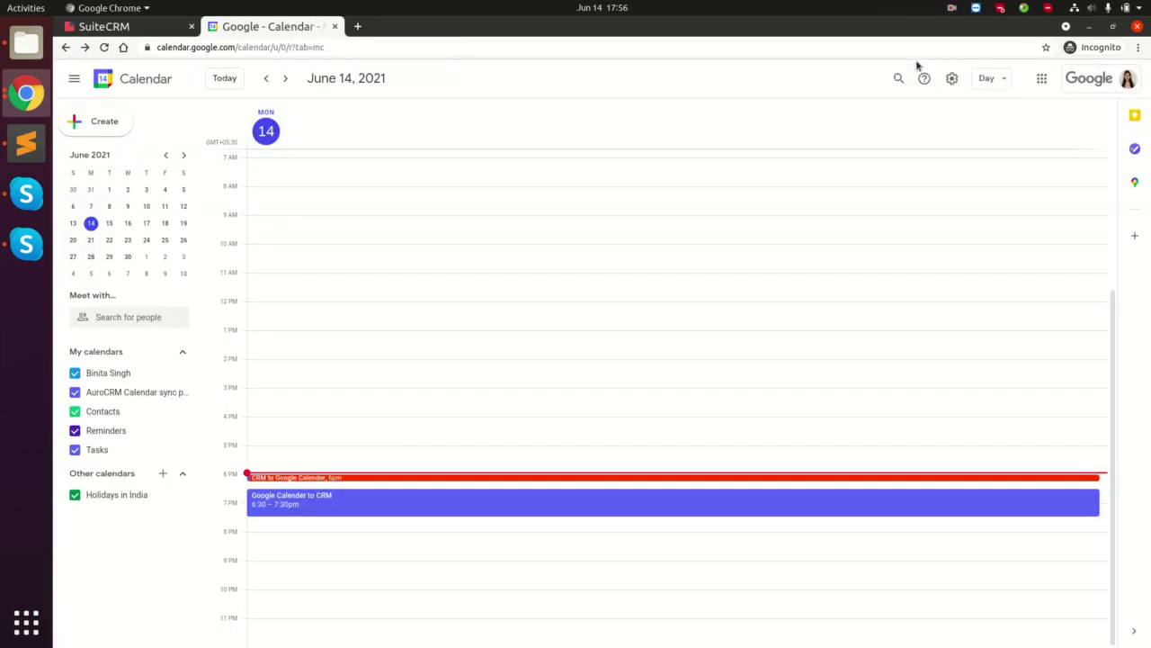
Step: Open the "CRM to Google Calender" event in Google Calendar to check its title and details, and close it
left_click(338, 478)
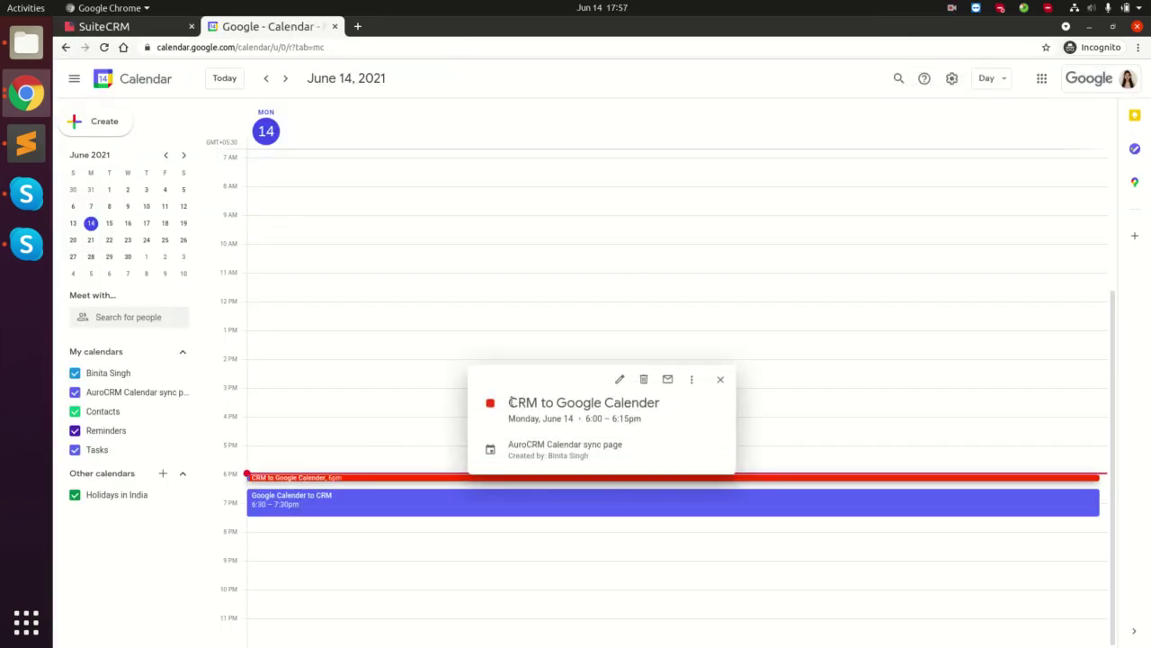
left_click_drag(510, 402, 673, 410)
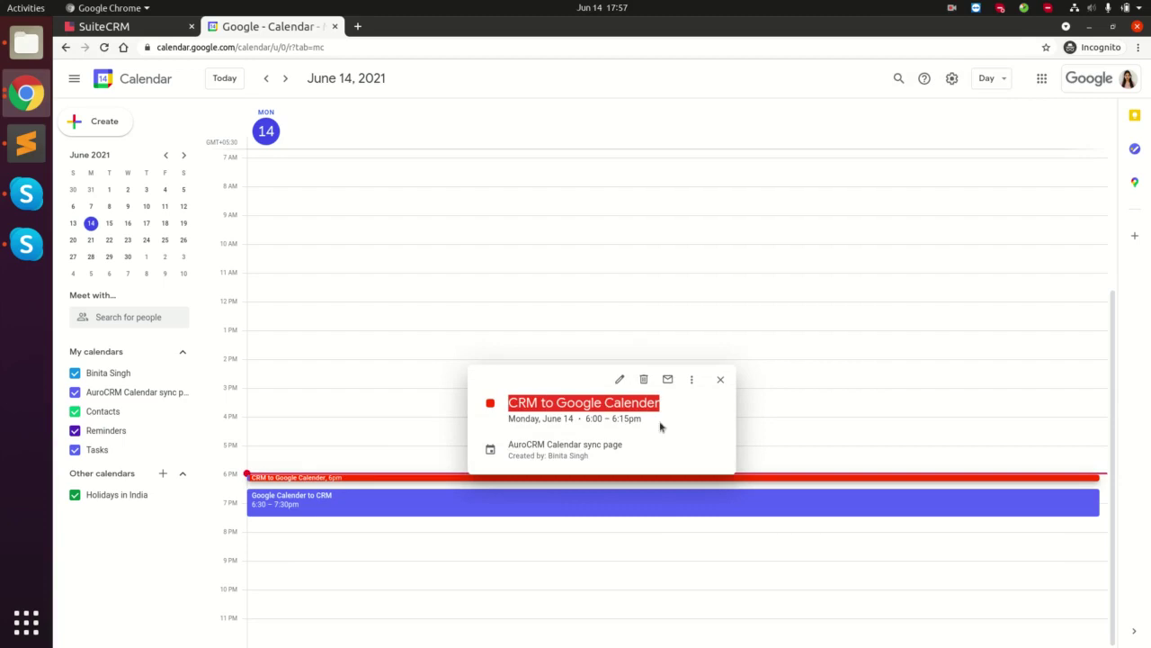
left_click(721, 381)
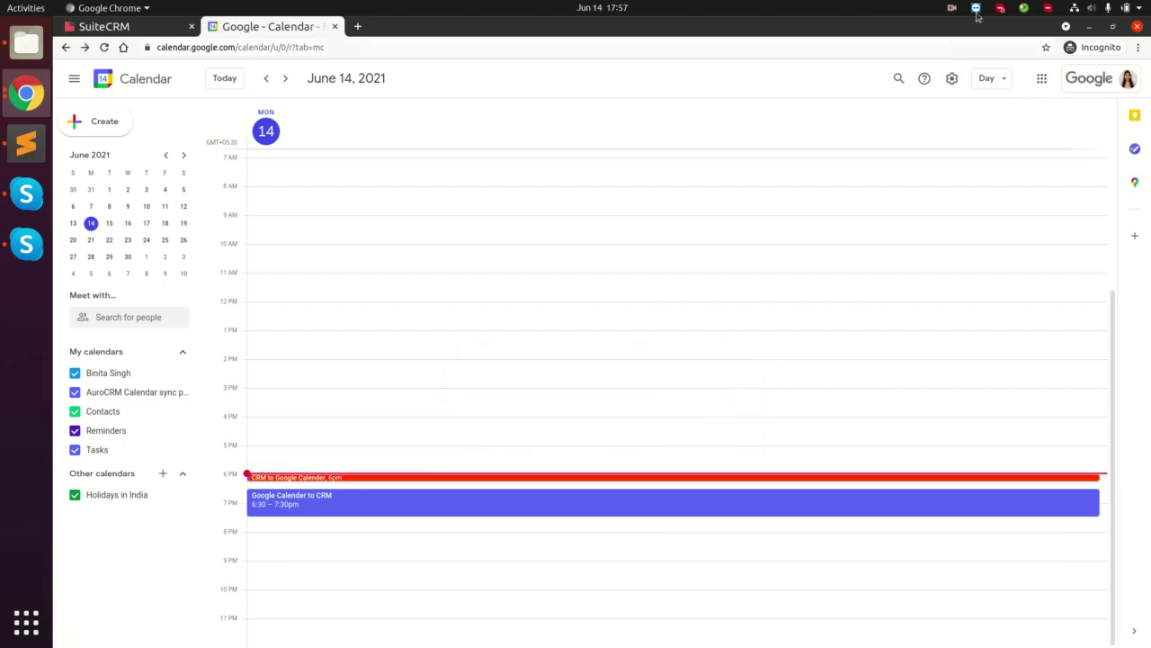